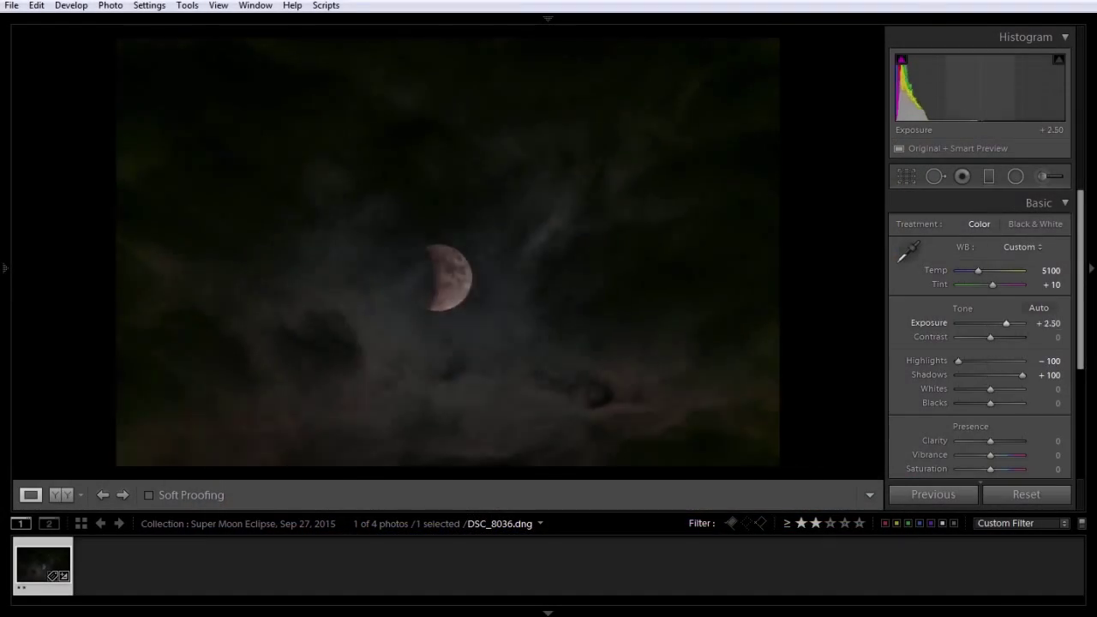
# Step: Try the Camera Landscape and Camera Standard v4 calibration profiles, then revert to Adobe Standard
pyautogui.moveTo(984, 402); pyautogui.dragTo(988, 401)
pyautogui.scroll(-1, 1047, 405)
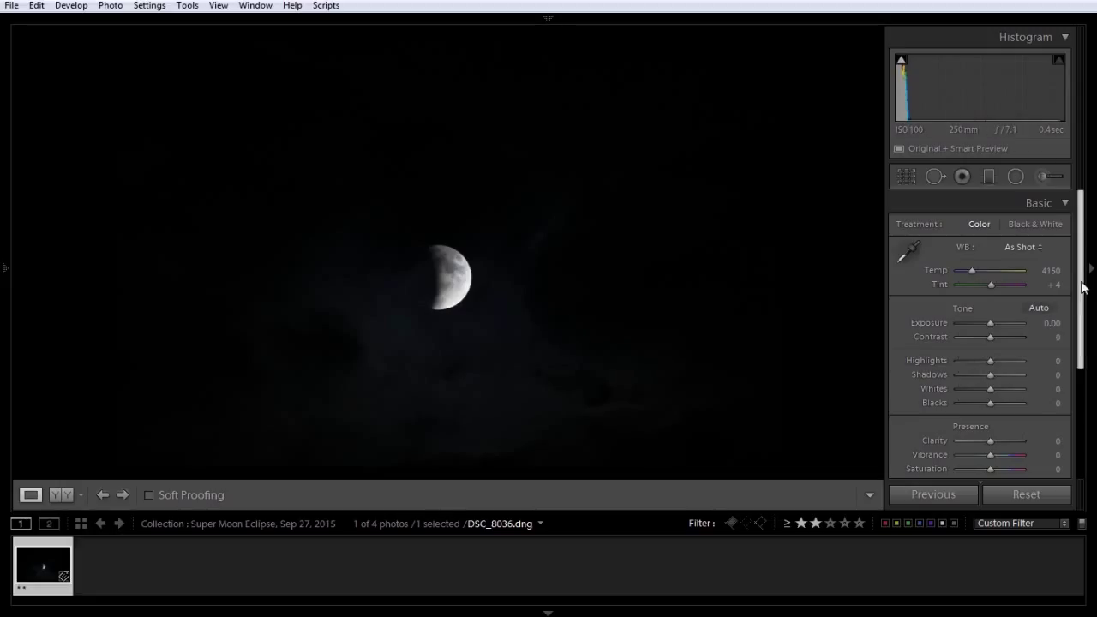
pyautogui.moveTo(1081, 288); pyautogui.dragTo(1085, 448)
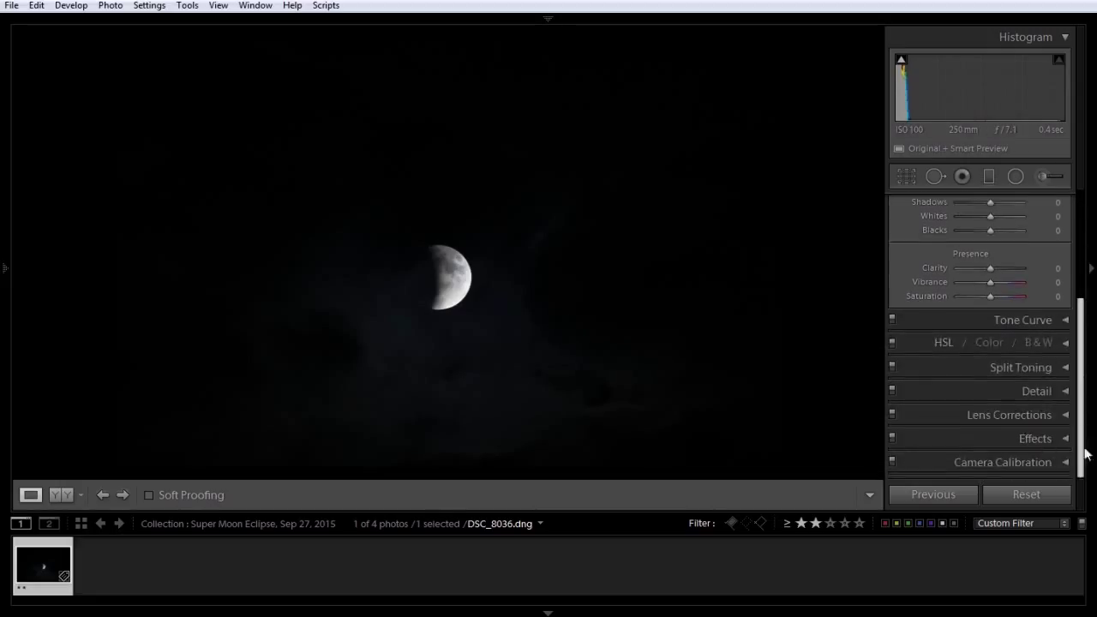
pyautogui.click(1018, 468)
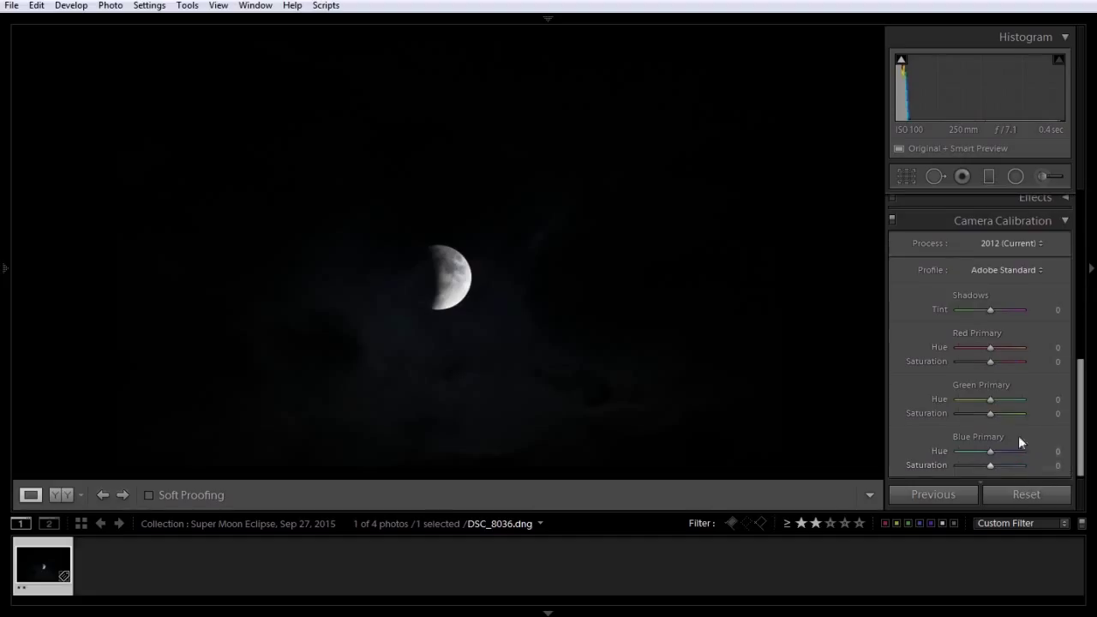
pyautogui.click(991, 270)
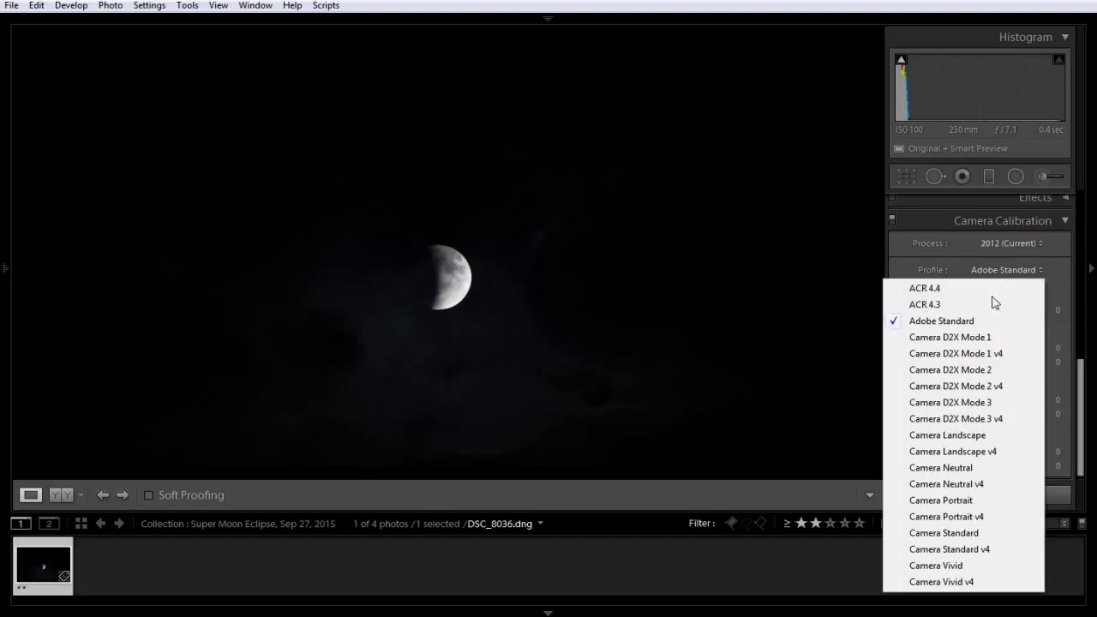
pyautogui.click(947, 435)
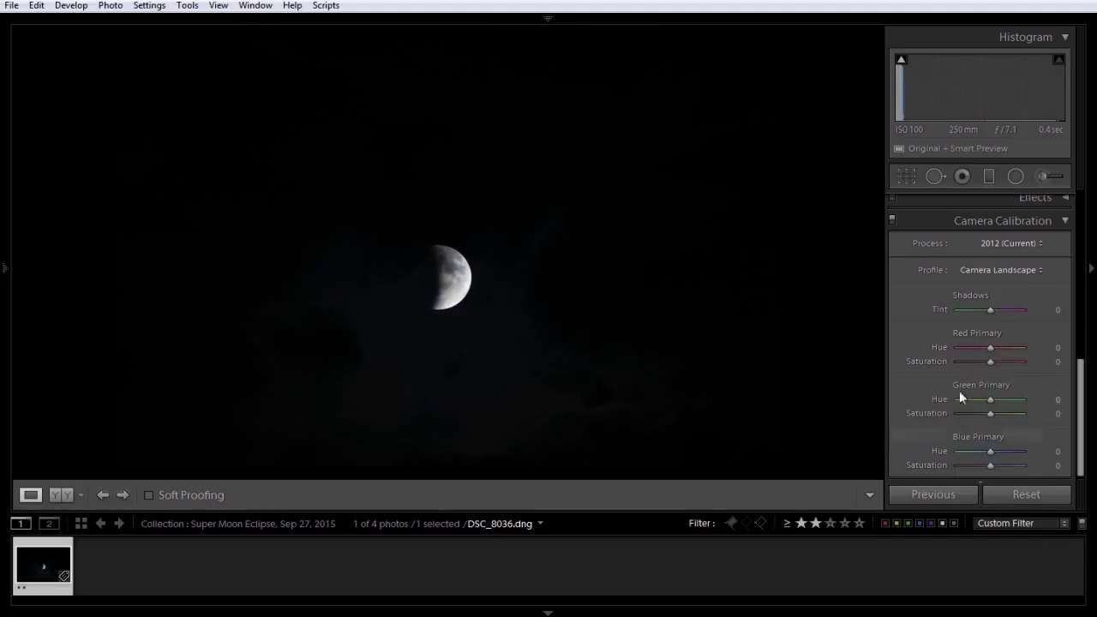
pyautogui.click(994, 271)
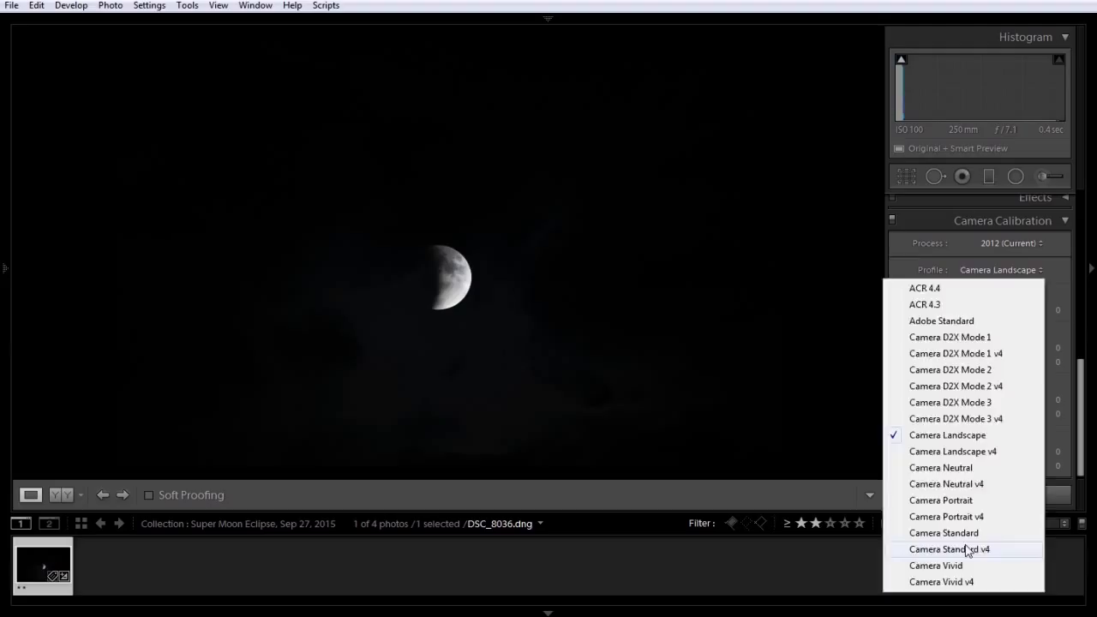
pyautogui.click(969, 550)
pyautogui.click(1007, 269)
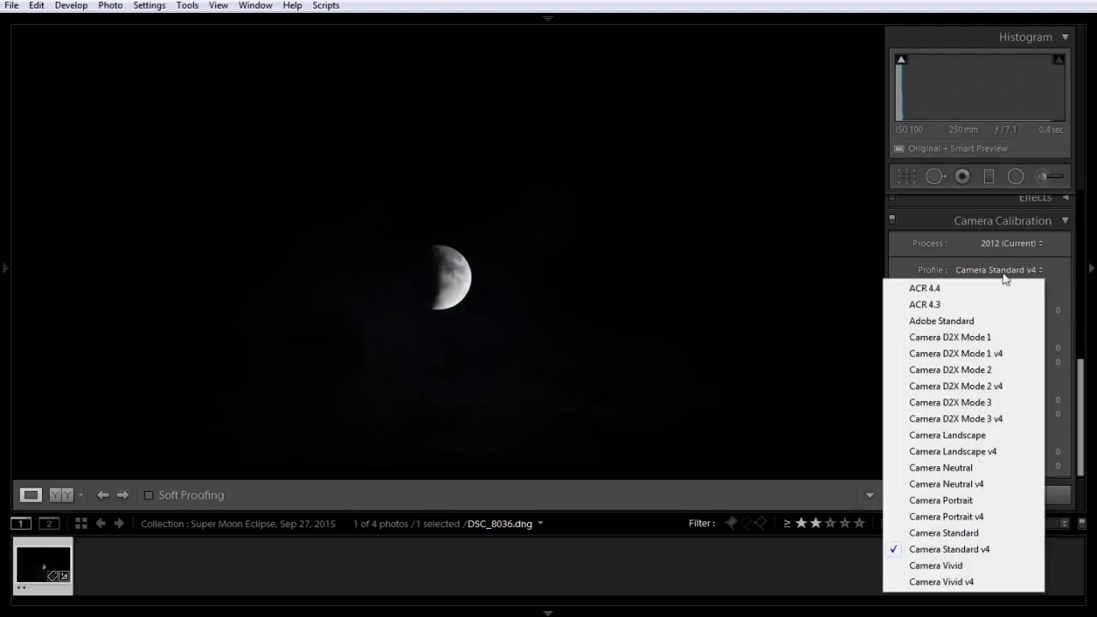
pyautogui.click(967, 321)
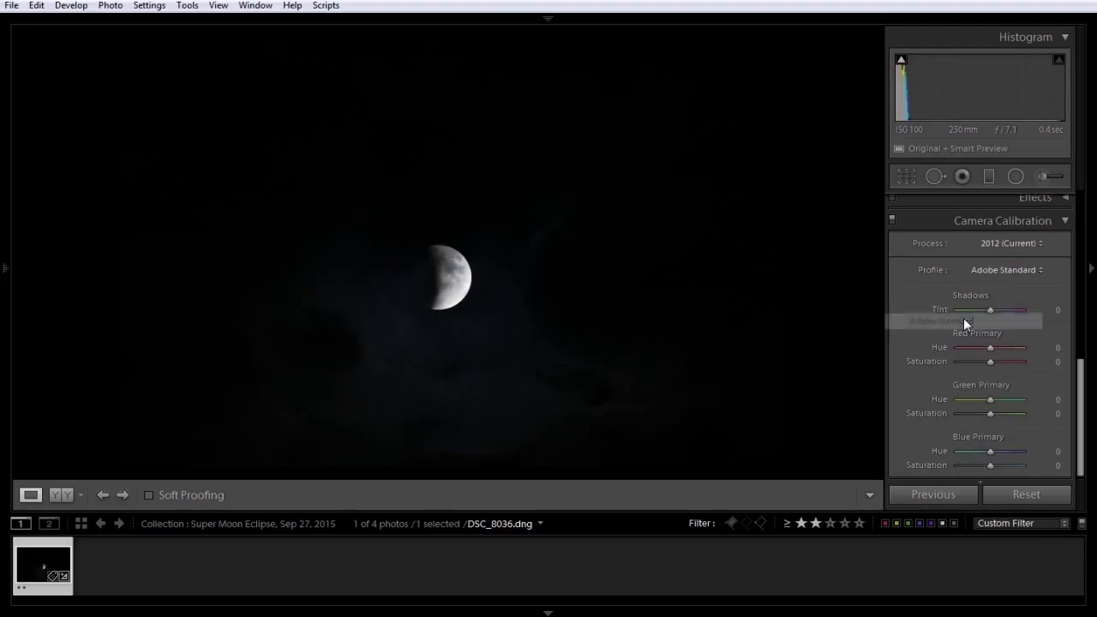
pyautogui.click(985, 225)
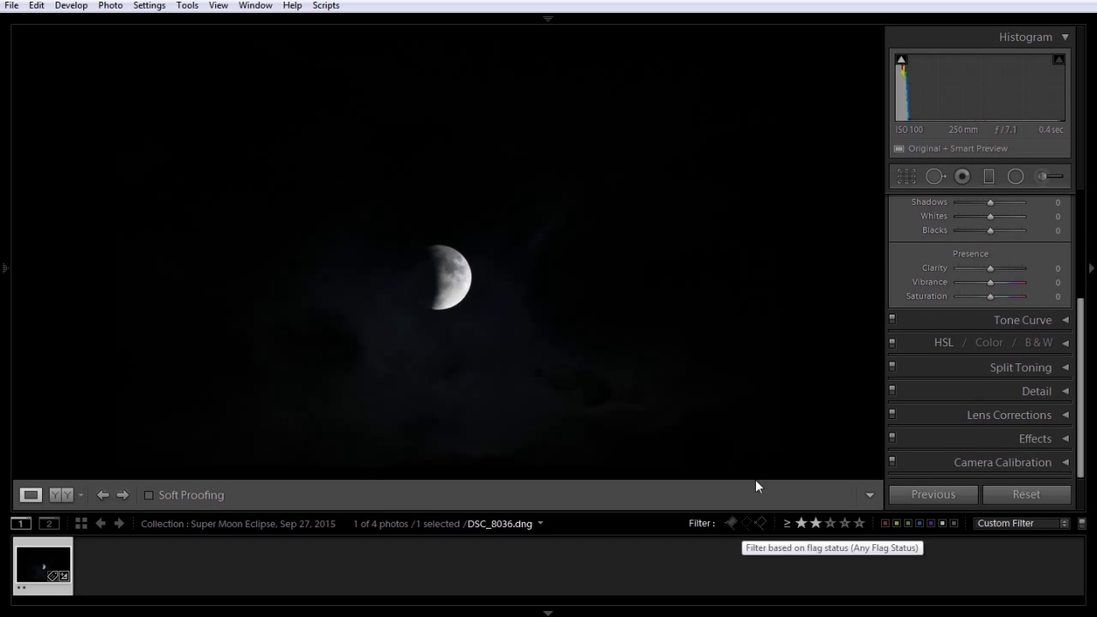
# Step: Enable lens profile corrections with Constrain Crop and set the lens maker to Tamron
pyautogui.click(1009, 415)
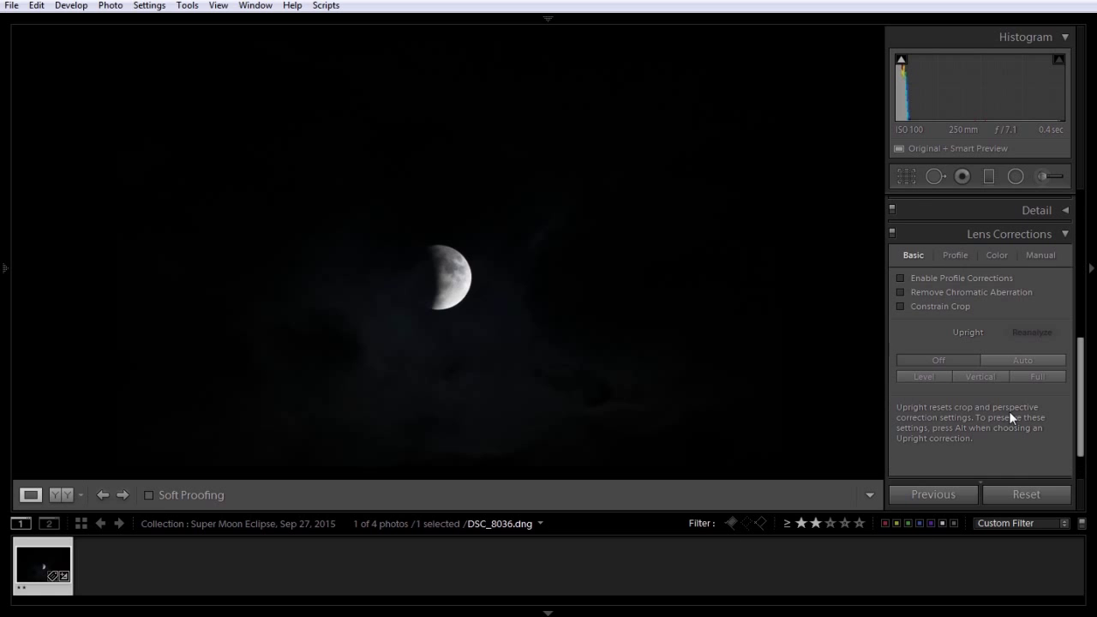
pyautogui.click(937, 278)
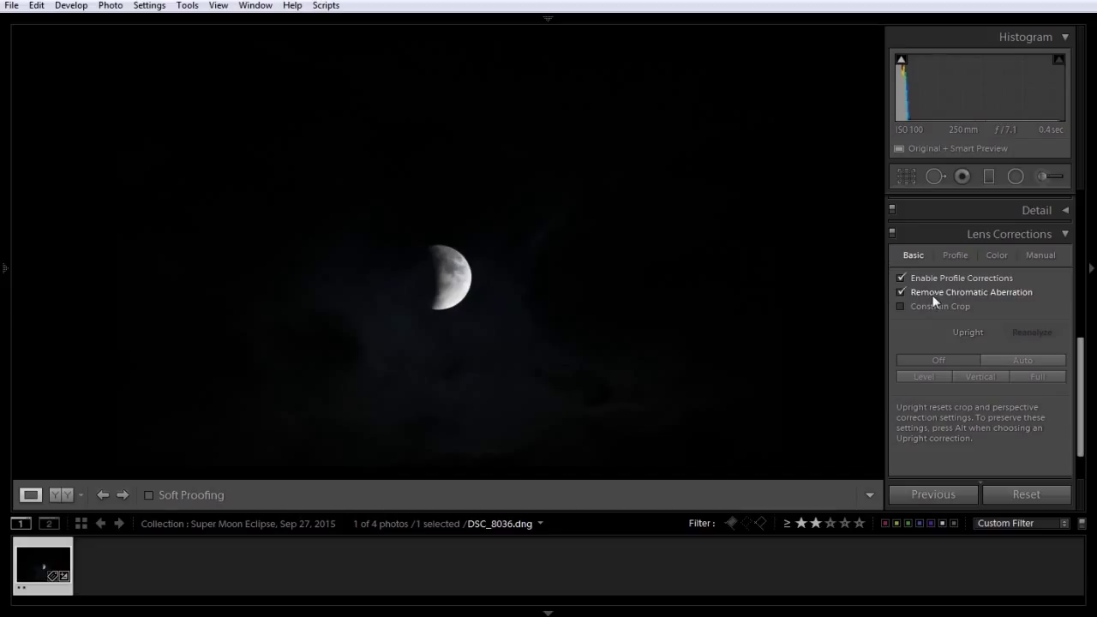
pyautogui.click(931, 306)
pyautogui.click(958, 256)
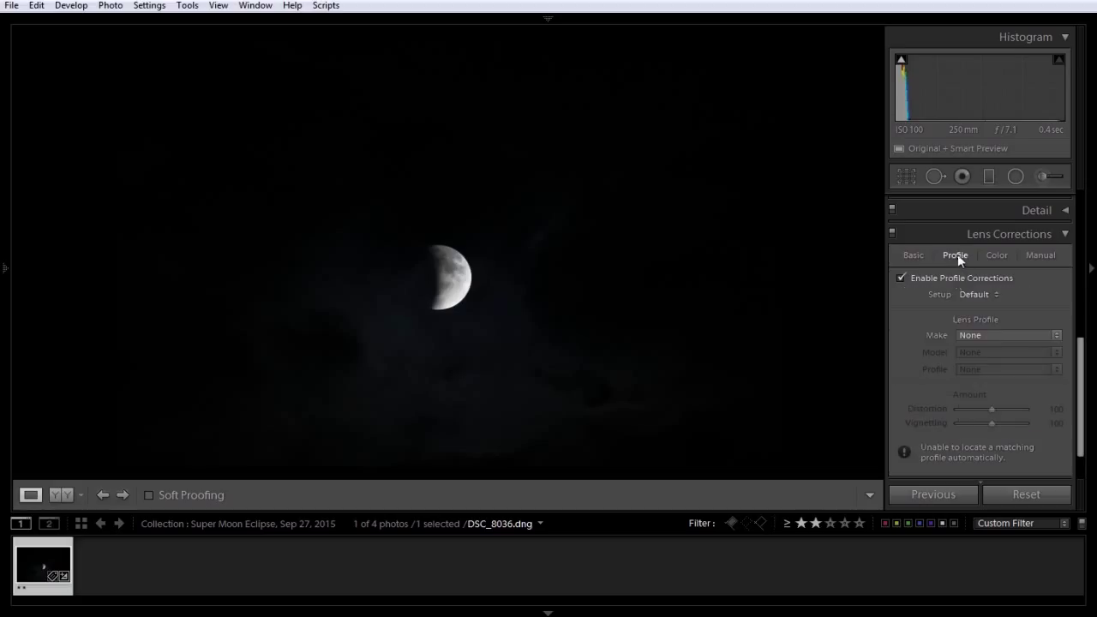
pyautogui.click(990, 335)
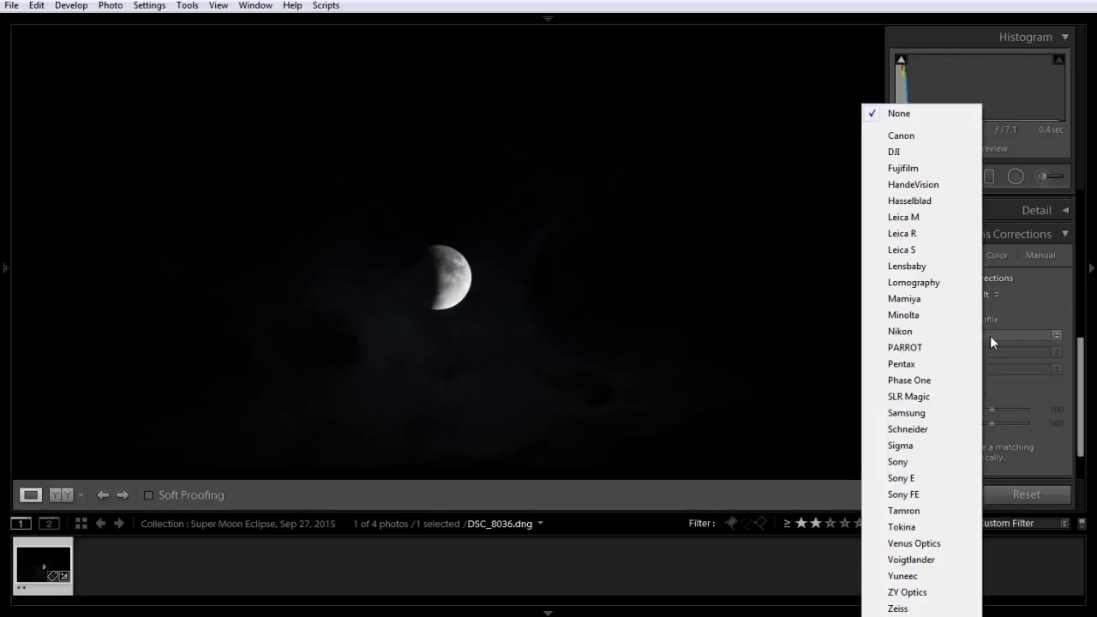
pyautogui.click(928, 511)
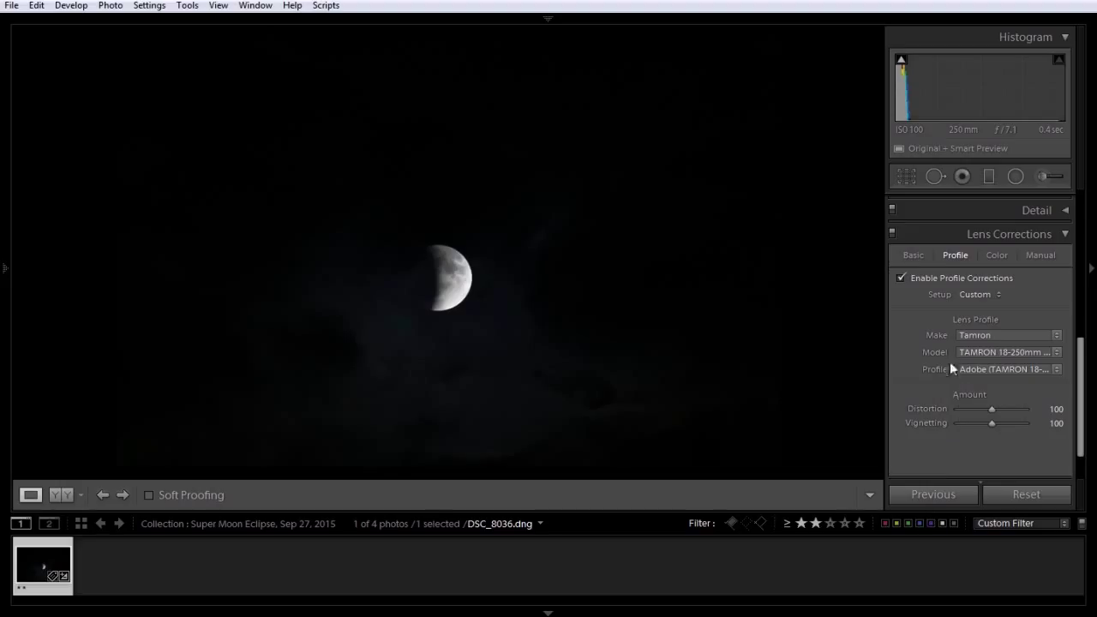
pyautogui.click(912, 256)
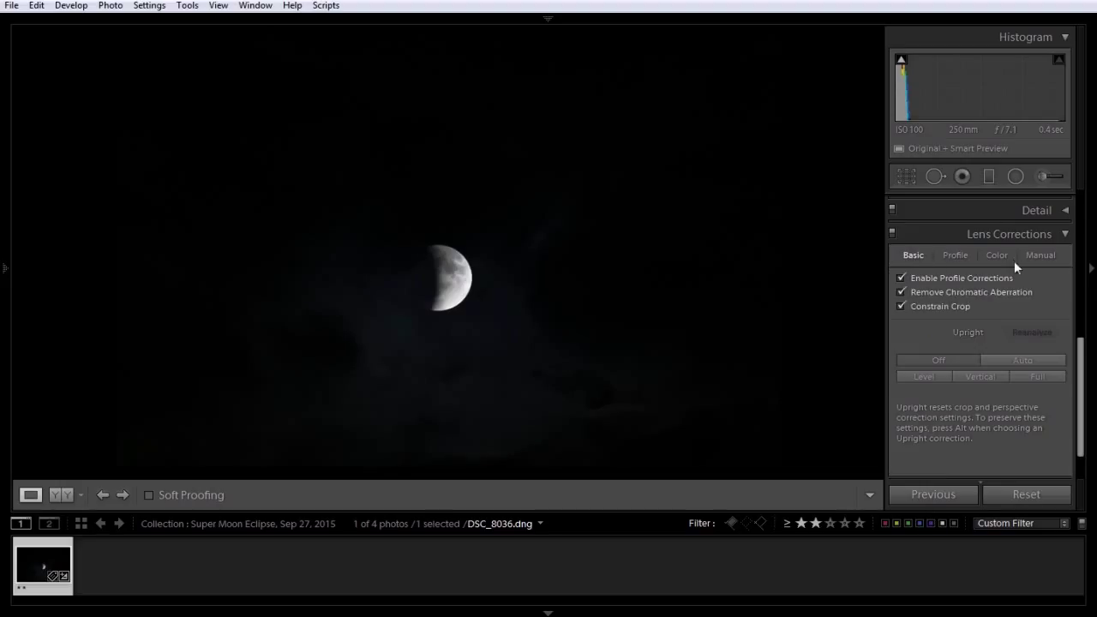
# Step: Toggle lens corrections off and back on to compare, then collapse the panel
pyautogui.click(894, 236)
pyautogui.click(894, 235)
pyautogui.click(919, 233)
pyautogui.scroll(5, 961, 321)
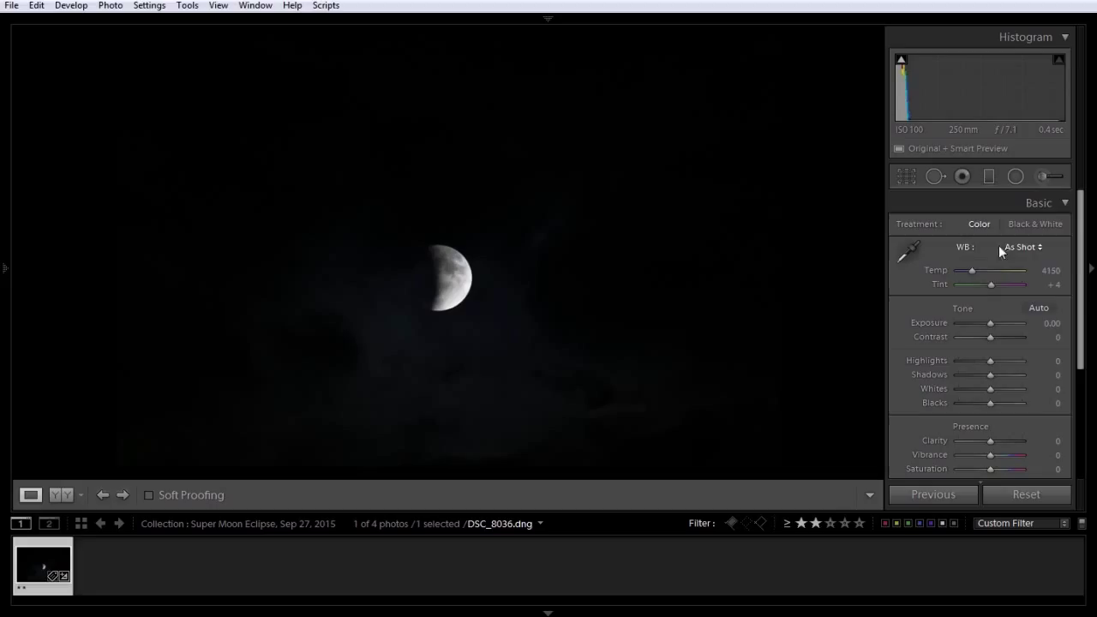
# Step: Try the Shade, Cloudy and Daylight white balance presets
pyautogui.click(1013, 247)
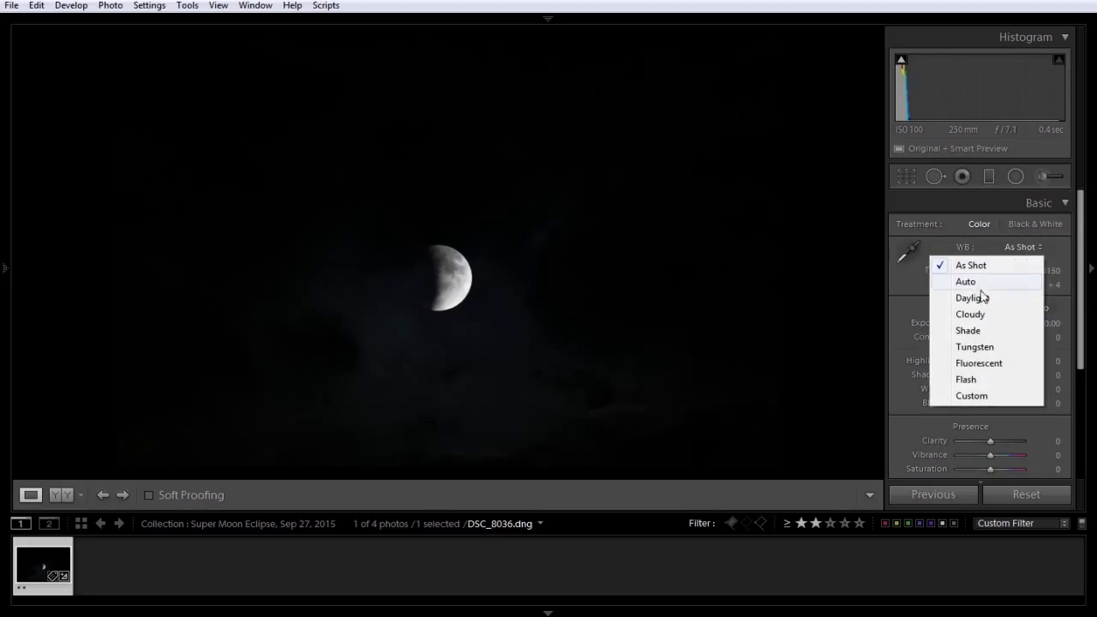
pyautogui.click(970, 331)
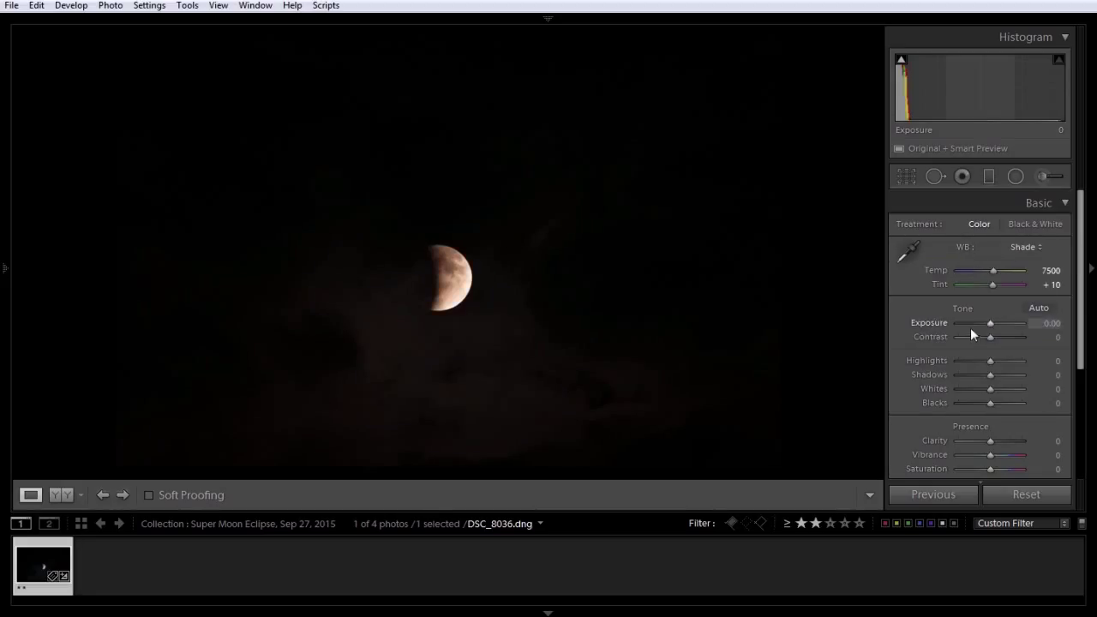
pyautogui.click(1021, 245)
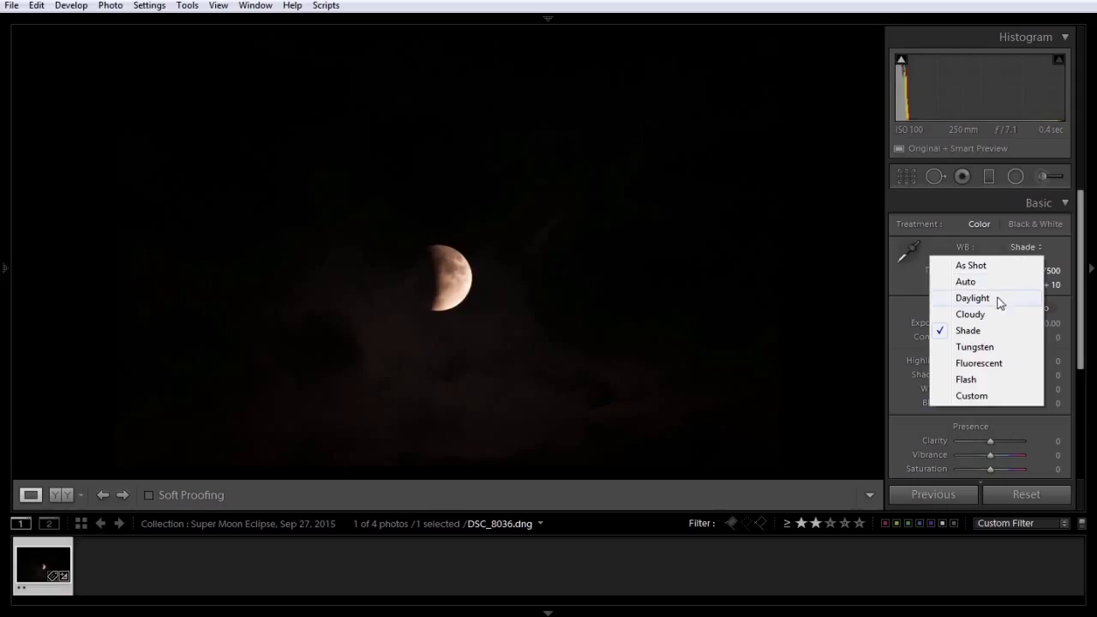
pyautogui.click(995, 316)
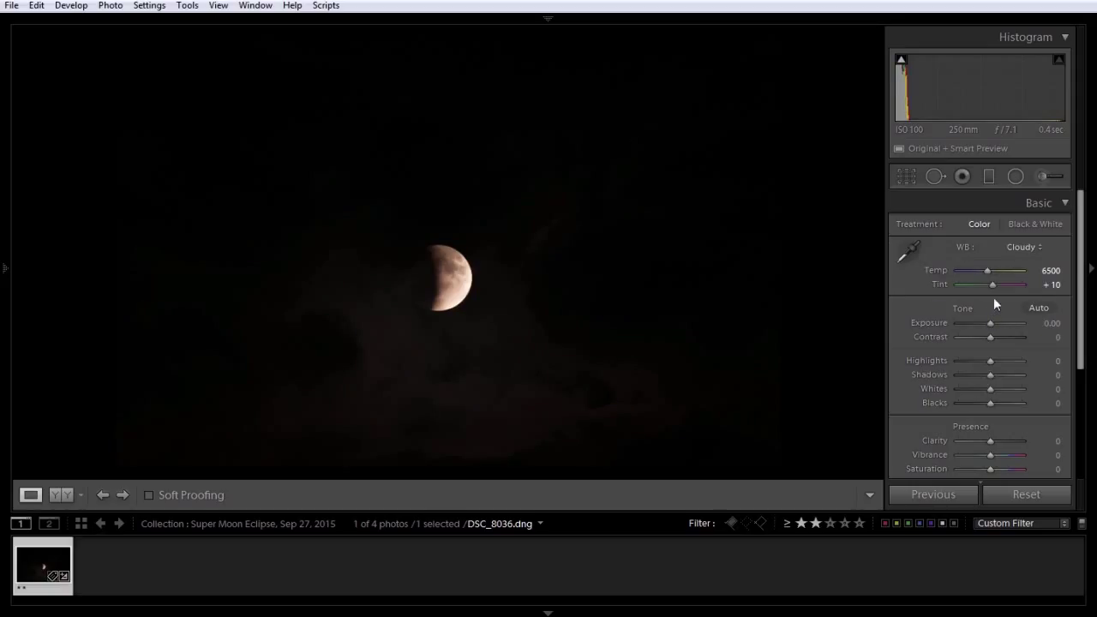
pyautogui.click(1026, 247)
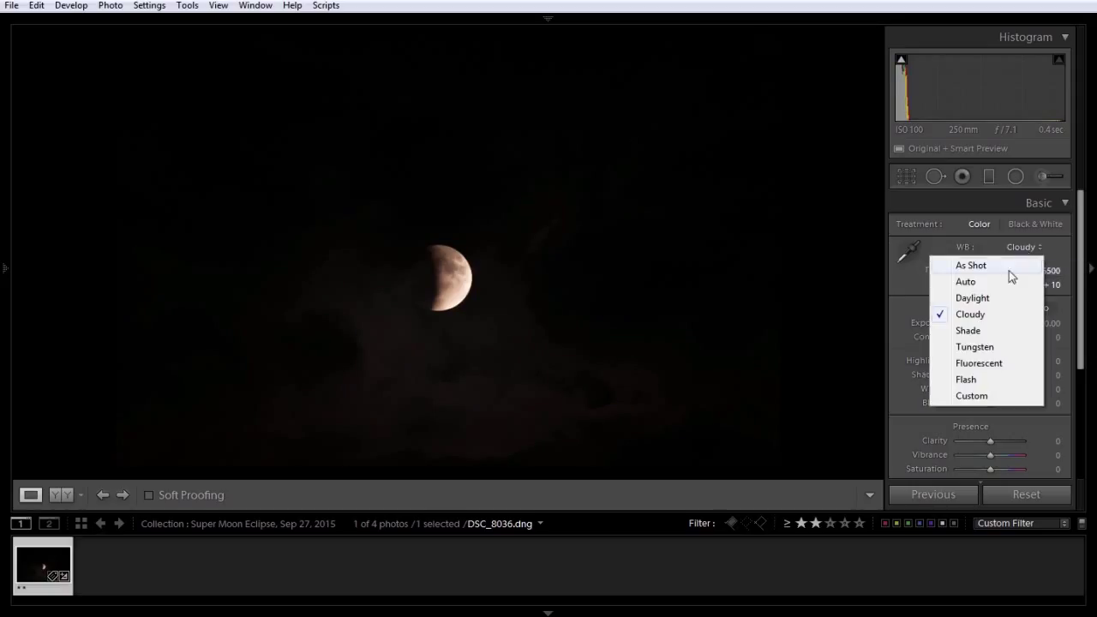
pyautogui.click(996, 301)
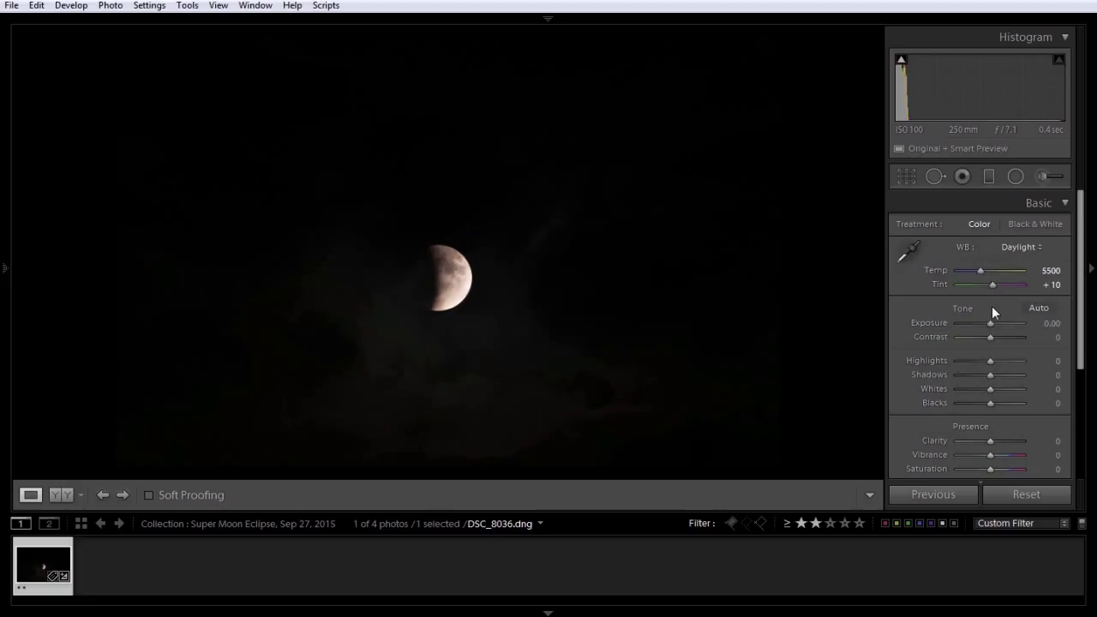
# Step: Enter a custom Temp of 5150, then refine it to 5100
pyautogui.click(1052, 271)
pyautogui.write('5150')
pyautogui.press('Return')
pyautogui.click(1052, 271)
pyautogui.write('5100')
pyautogui.press('Return')
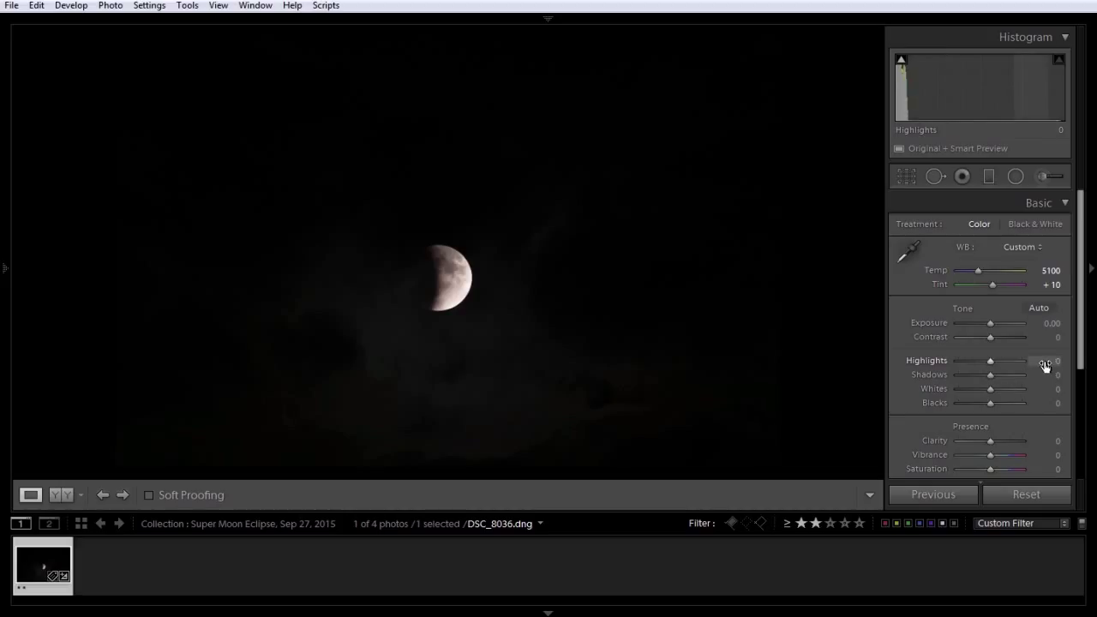
# Step: Pull Highlights to -100 and set Exposure to +2.25
pyautogui.moveTo(1045, 365); pyautogui.dragTo(1078, 376)
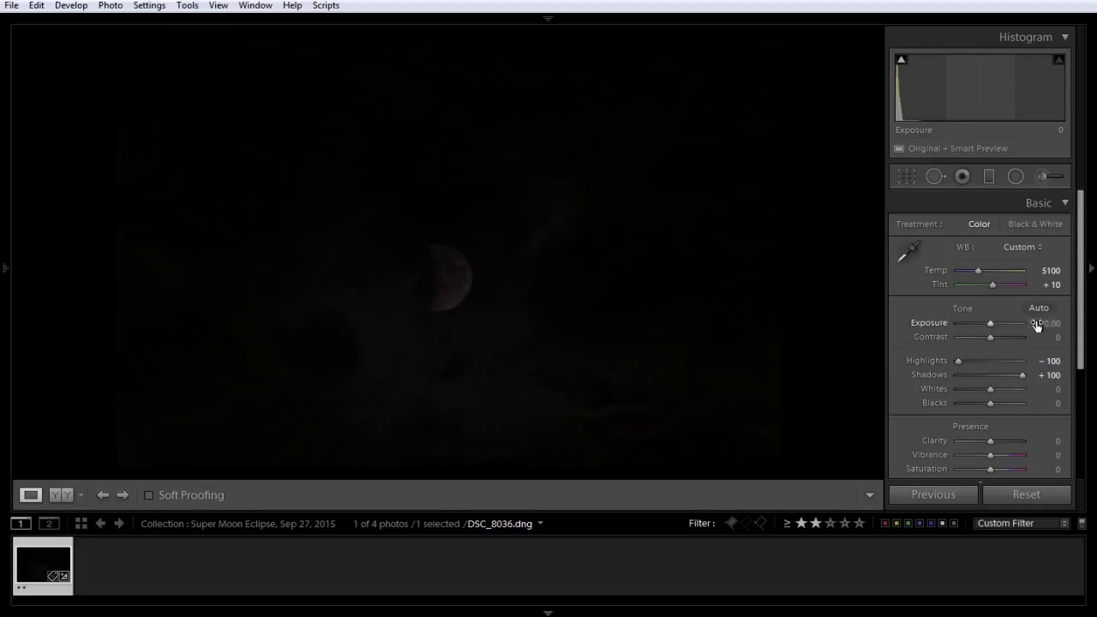
pyautogui.moveTo(1035, 324); pyautogui.dragTo(1095, 324)
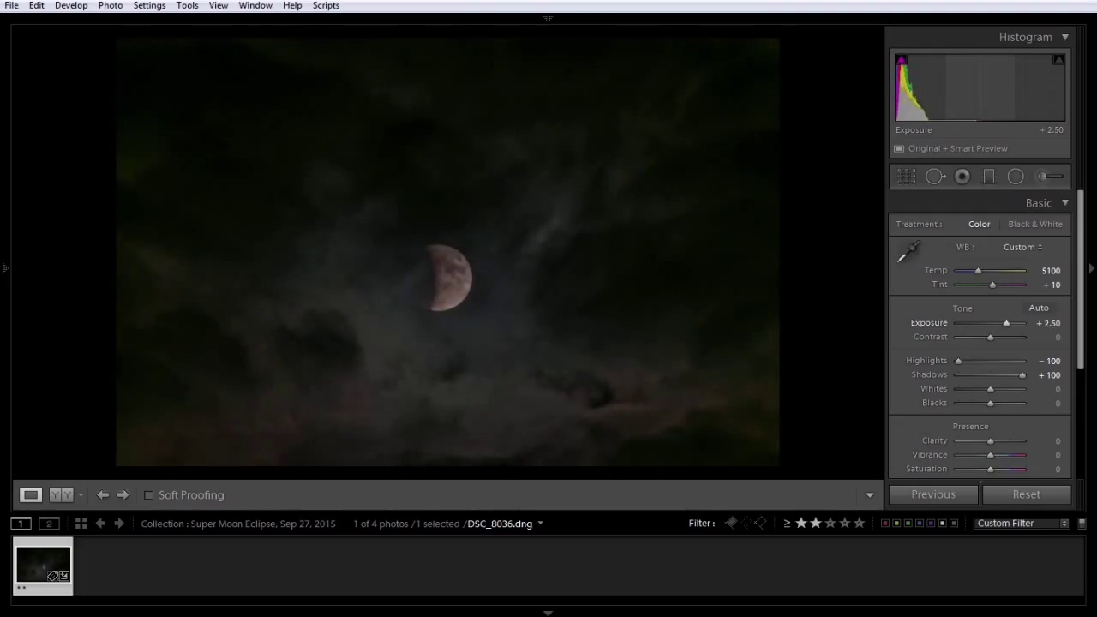
pyautogui.moveTo(1096, 323); pyautogui.dragTo(1084, 324)
pyautogui.click(1045, 323)
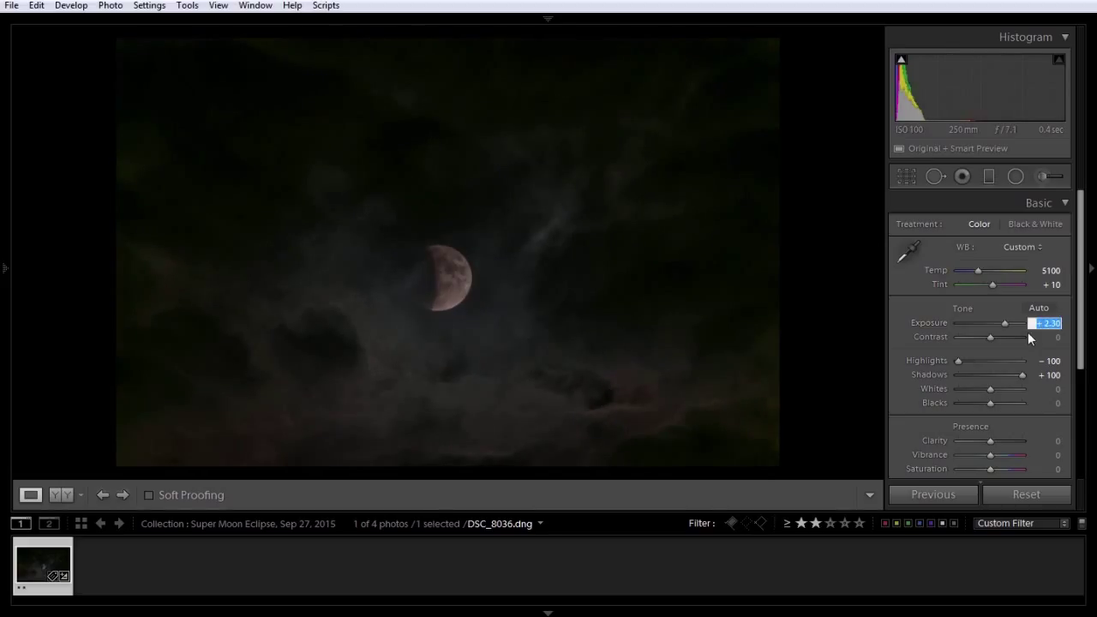
pyautogui.write('2.25')
# Step: Set Contrast to +5 and preview clipping with Alt while adjusting Whites and Blacks
pyautogui.click(1046, 338)
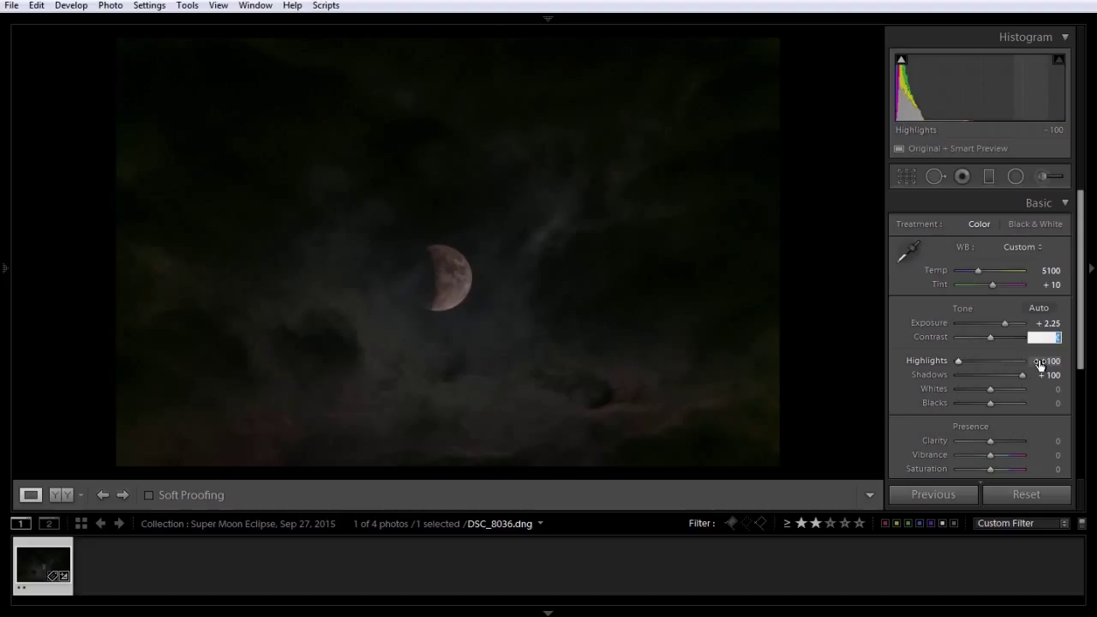
pyautogui.write('5')
pyautogui.press('Return')
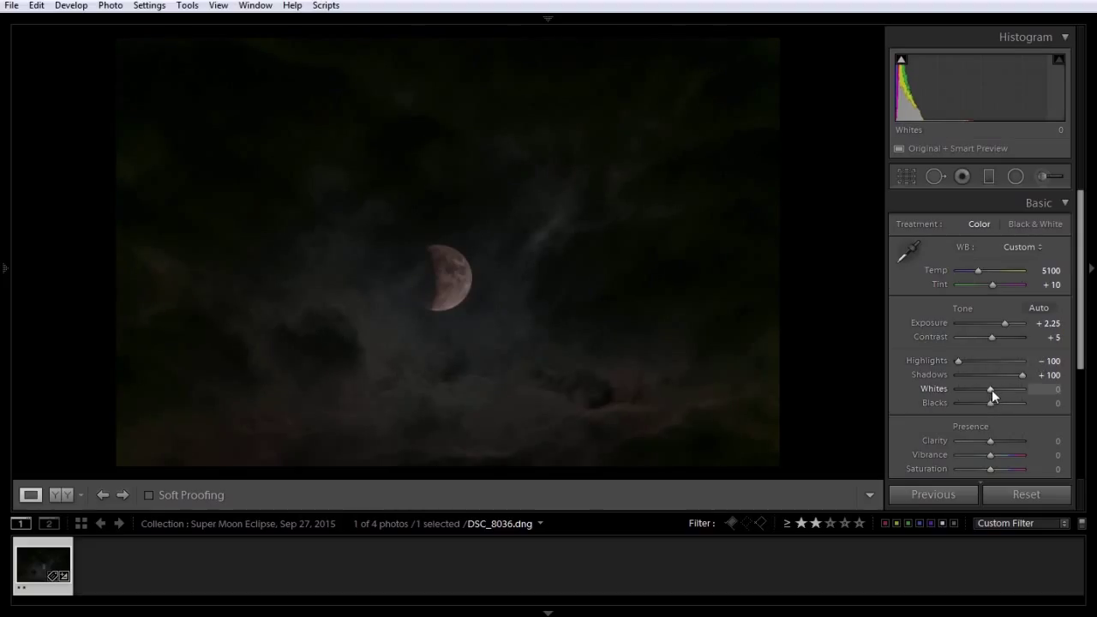
pyautogui.press('alt')
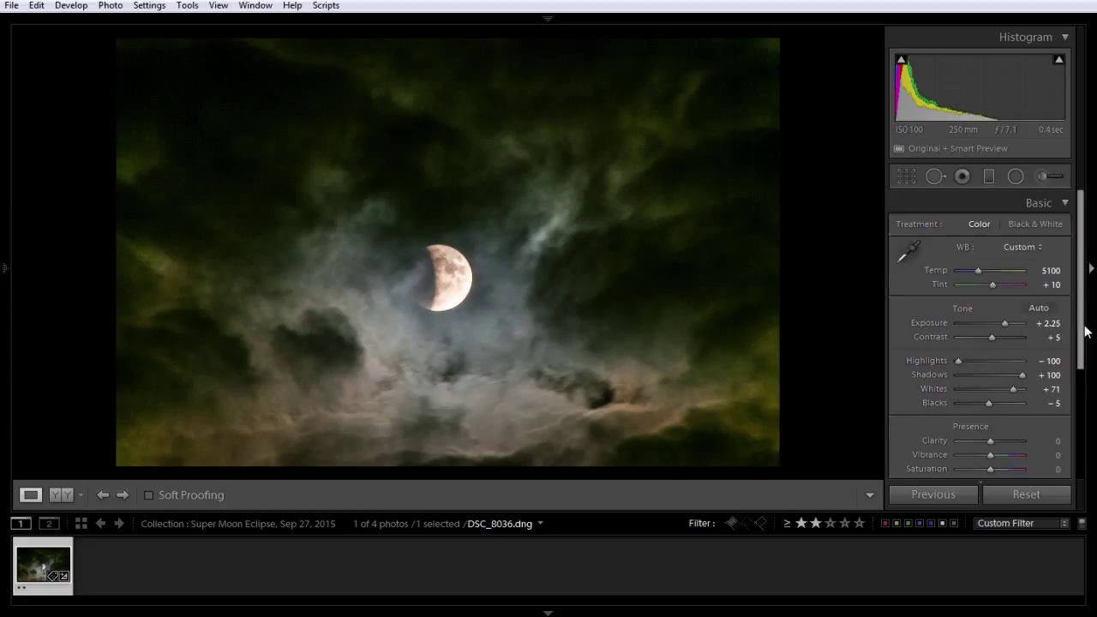
# Step: Raise Clarity, easing it back to +14
pyautogui.moveTo(1085, 332); pyautogui.dragTo(1084, 367)
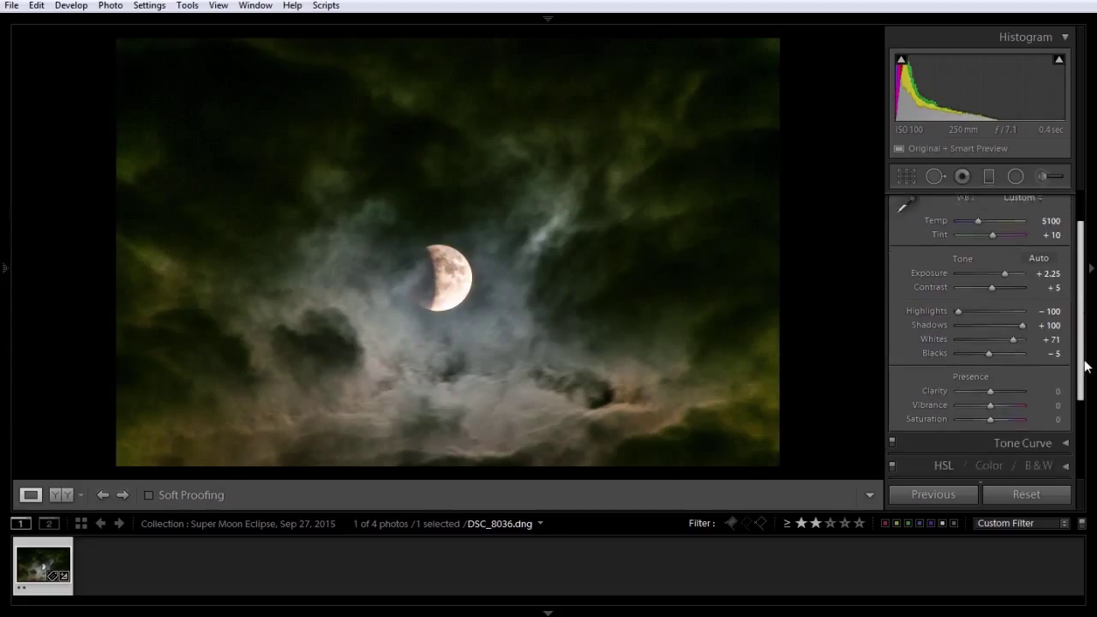
pyautogui.click(998, 388)
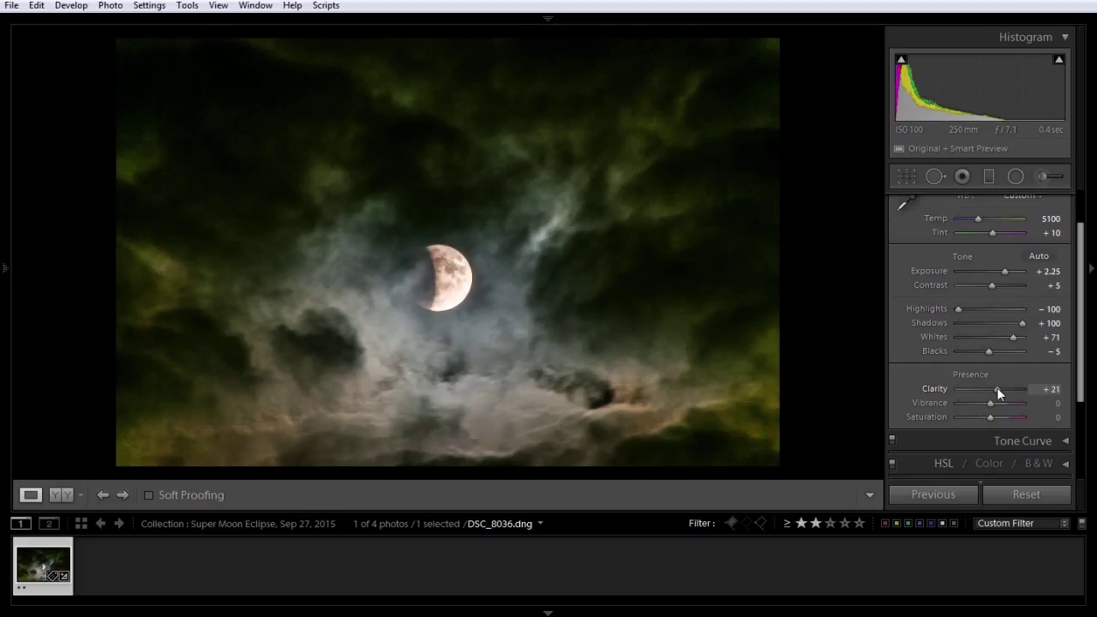
pyautogui.moveTo(997, 391); pyautogui.dragTo(994, 391)
# Step: Set Vibrance to +7
pyautogui.click(993, 402)
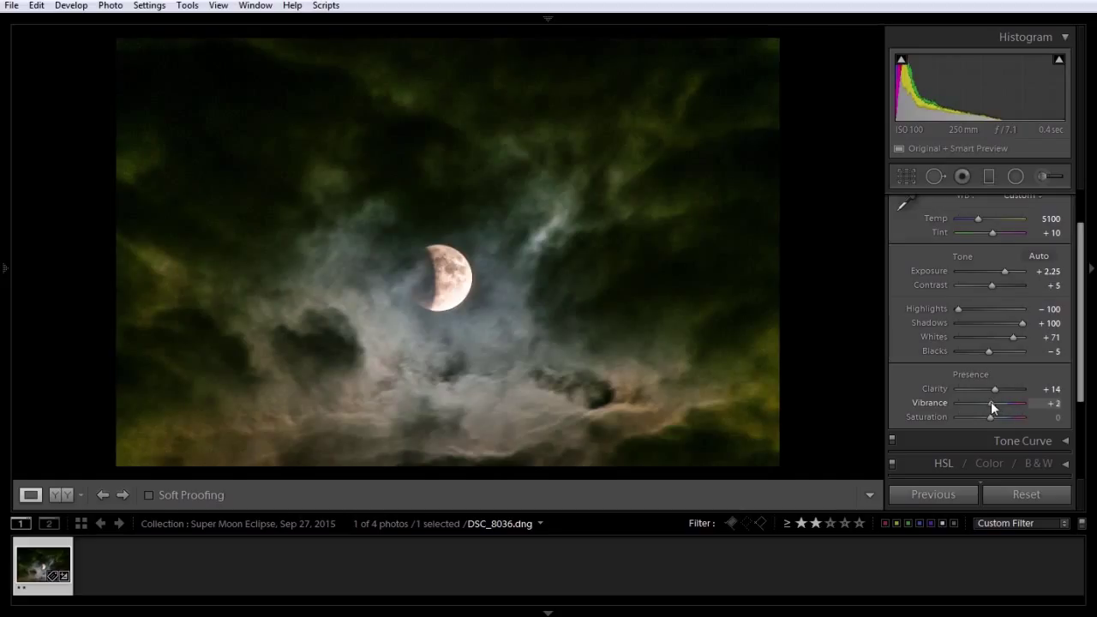
pyautogui.moveTo(989, 403); pyautogui.dragTo(992, 403)
pyautogui.click(1045, 404)
pyautogui.write('7')
pyautogui.press('Return')
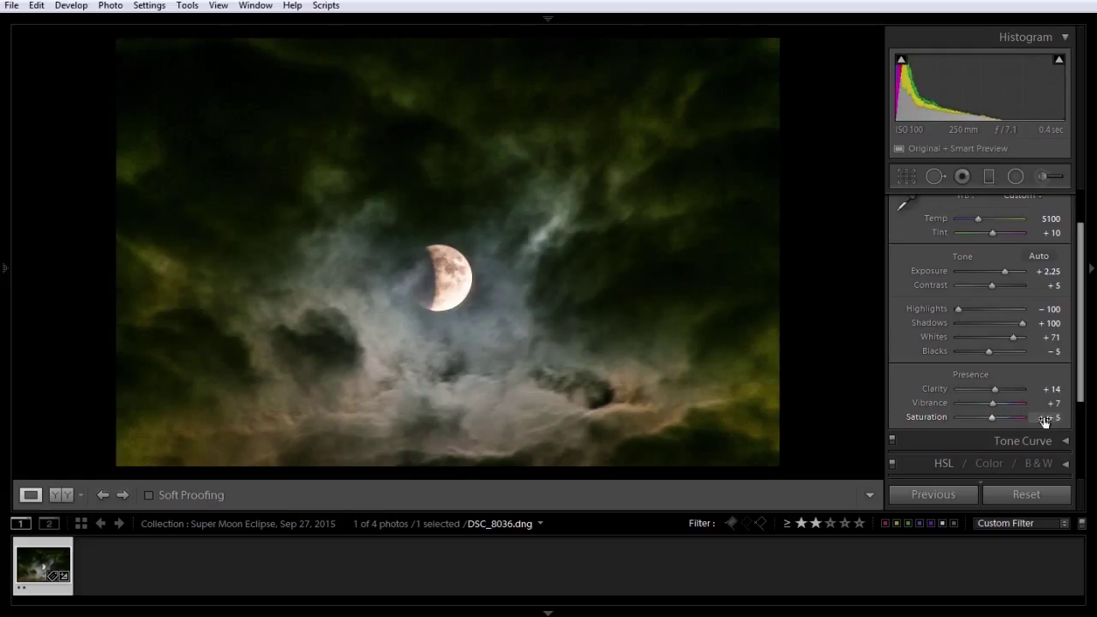
pyautogui.moveTo(1082, 350); pyautogui.dragTo(1082, 437)
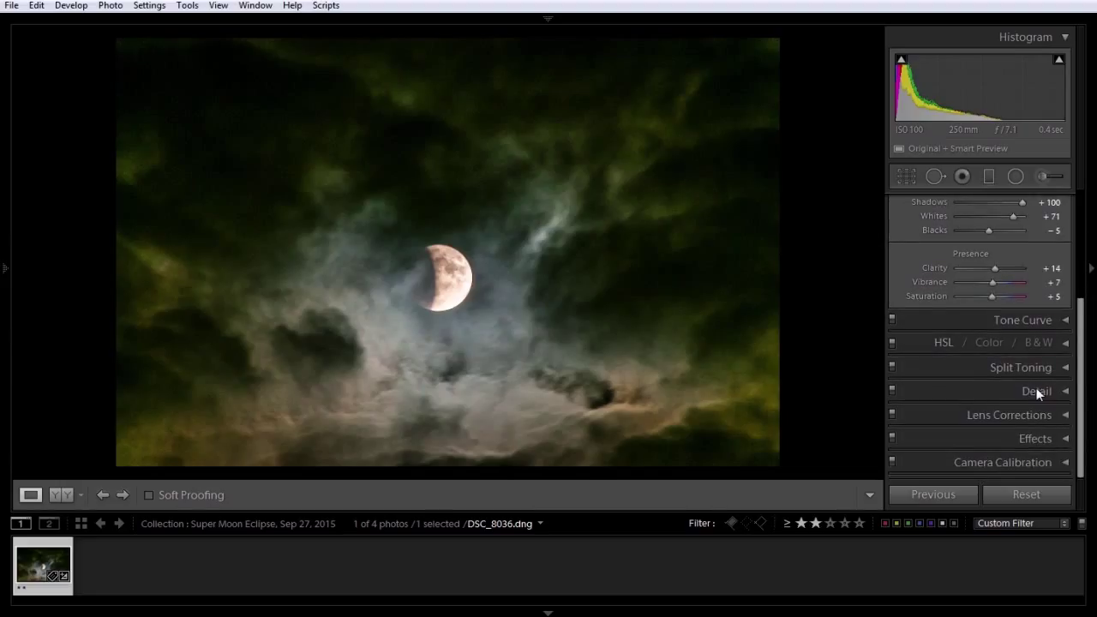
# Step: Zoom to 1:1 on the moon and raise colour noise reduction to 52
pyautogui.click(1036, 387)
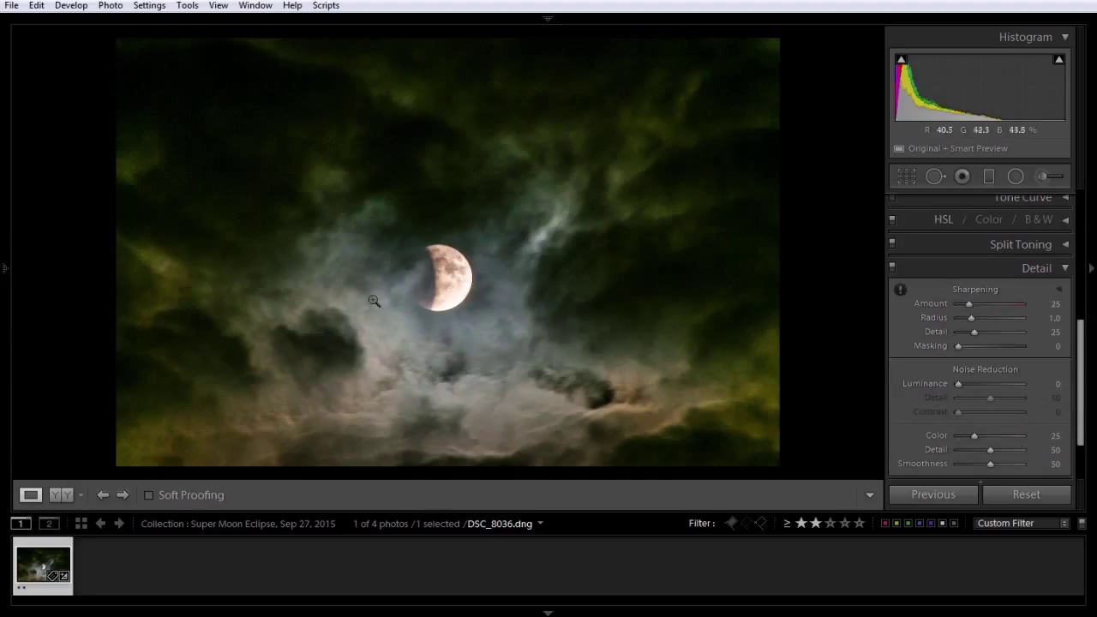
pyautogui.click(411, 317)
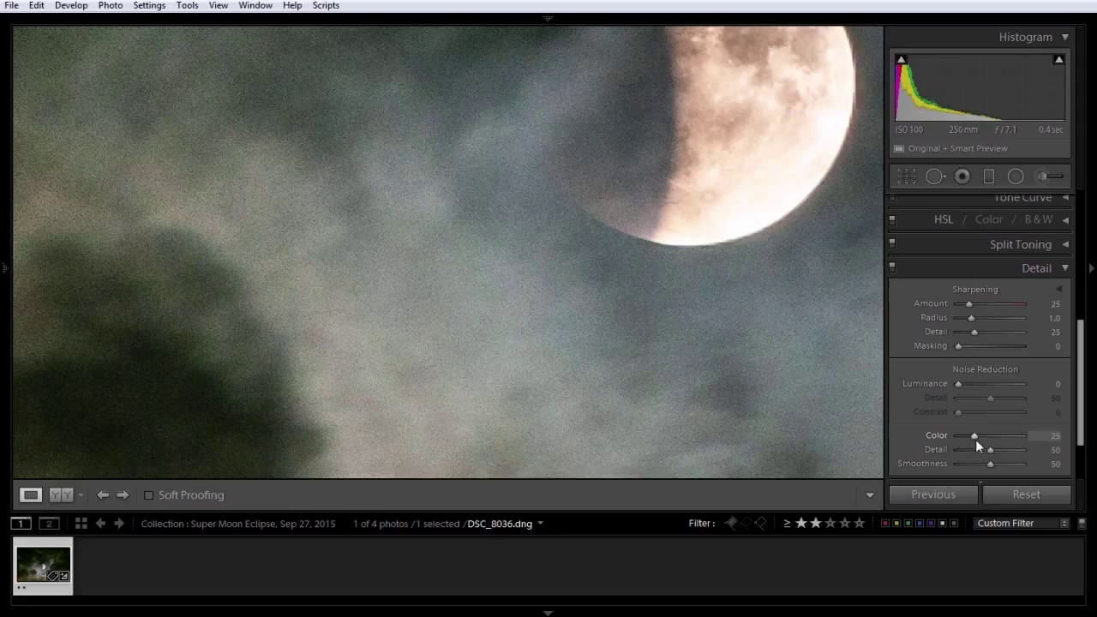
pyautogui.moveTo(976, 434); pyautogui.dragTo(985, 437)
pyautogui.moveTo(991, 439); pyautogui.dragTo(997, 438)
# Step: Set luminance noise reduction to 38 using the Alt mask preview, then zoom out
pyautogui.press('alt')
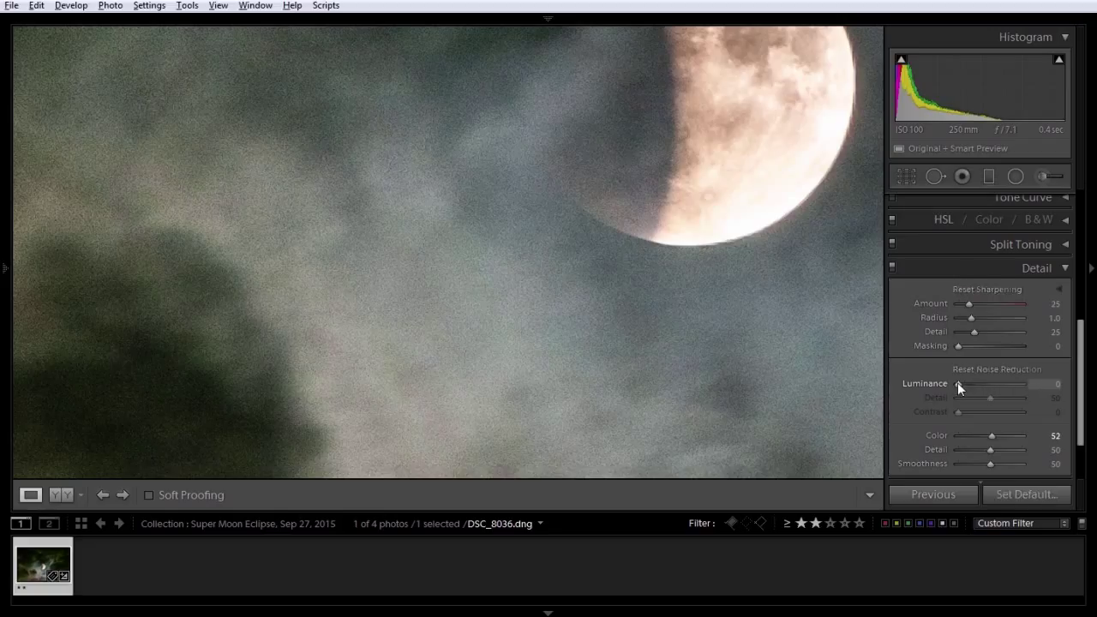
pyautogui.moveTo(957, 382); pyautogui.dragTo(980, 386)
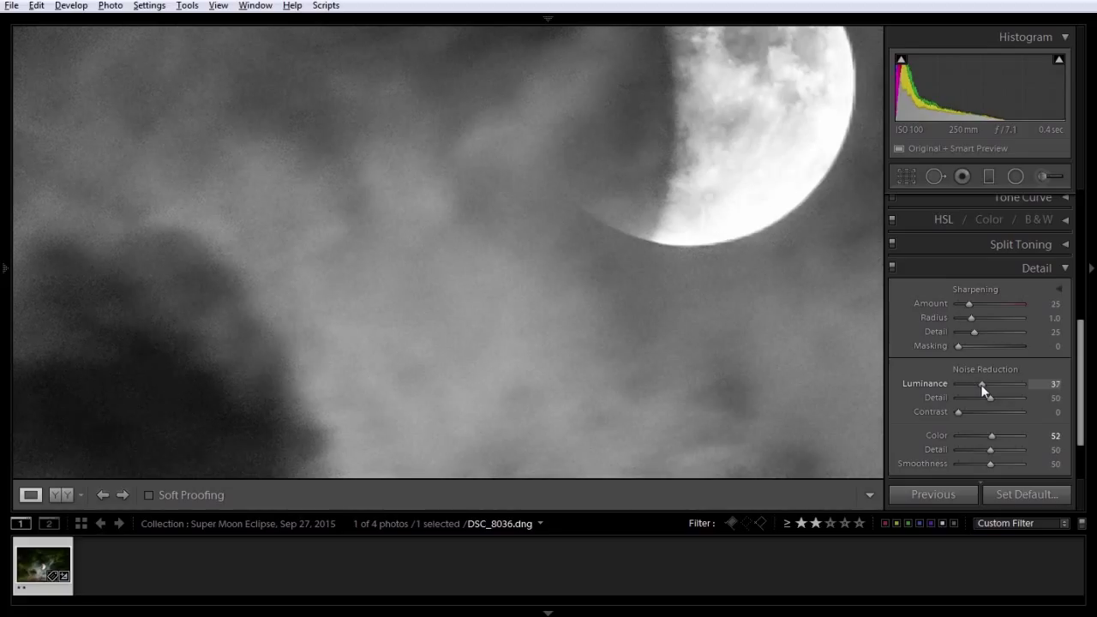
pyautogui.moveTo(982, 390); pyautogui.dragTo(982, 386)
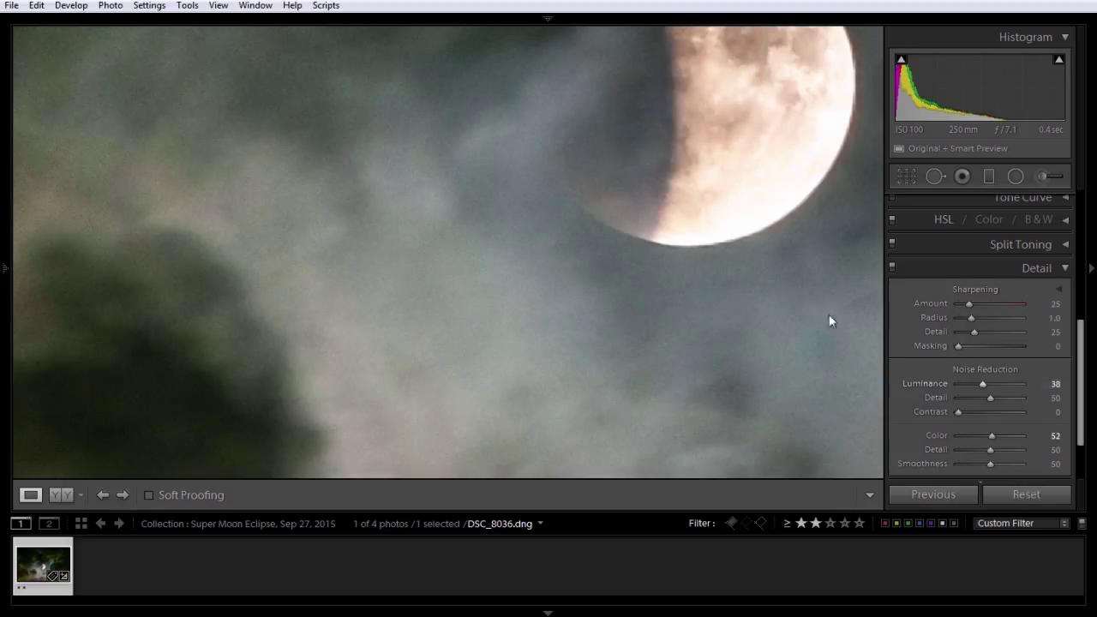
pyautogui.click(786, 300)
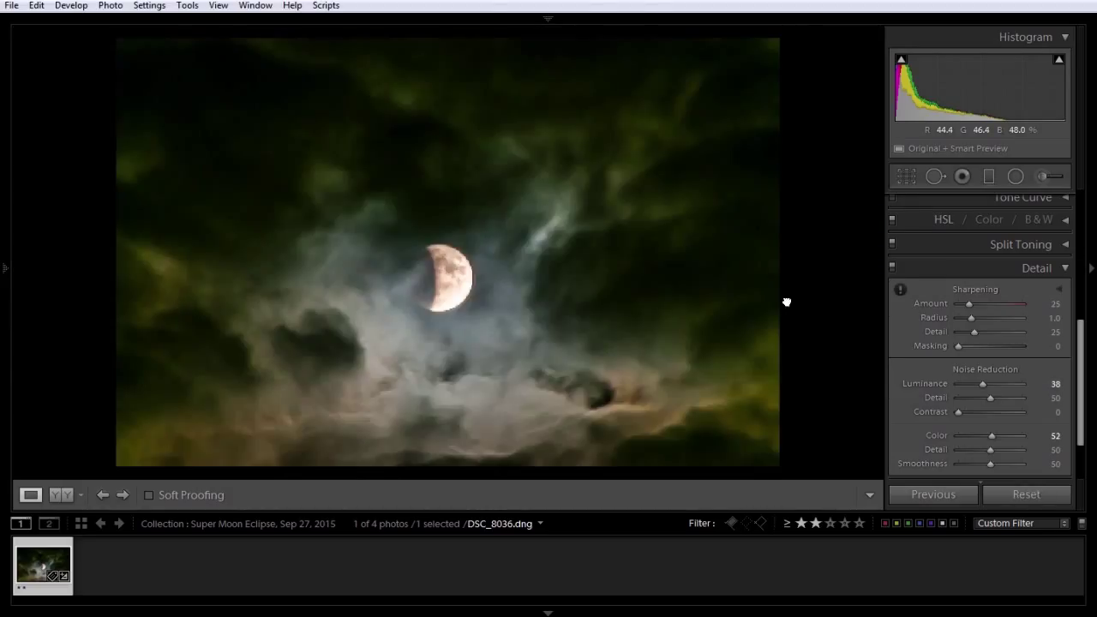
# Step: Set sharpening Radius to 0.5 and Amount to 53, checking the moon at 1:1
pyautogui.click(1053, 318)
pyautogui.write('0.5')
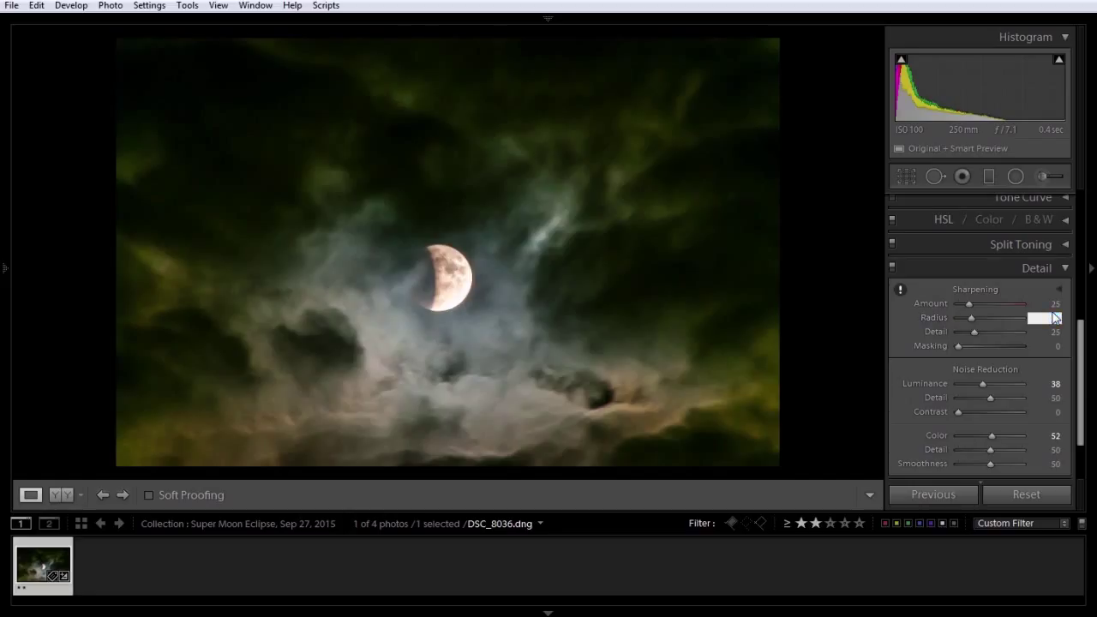
pyautogui.press('Return')
pyautogui.moveTo(1034, 302); pyautogui.dragTo(1055, 301)
pyautogui.moveTo(1037, 306); pyautogui.dragTo(1043, 306)
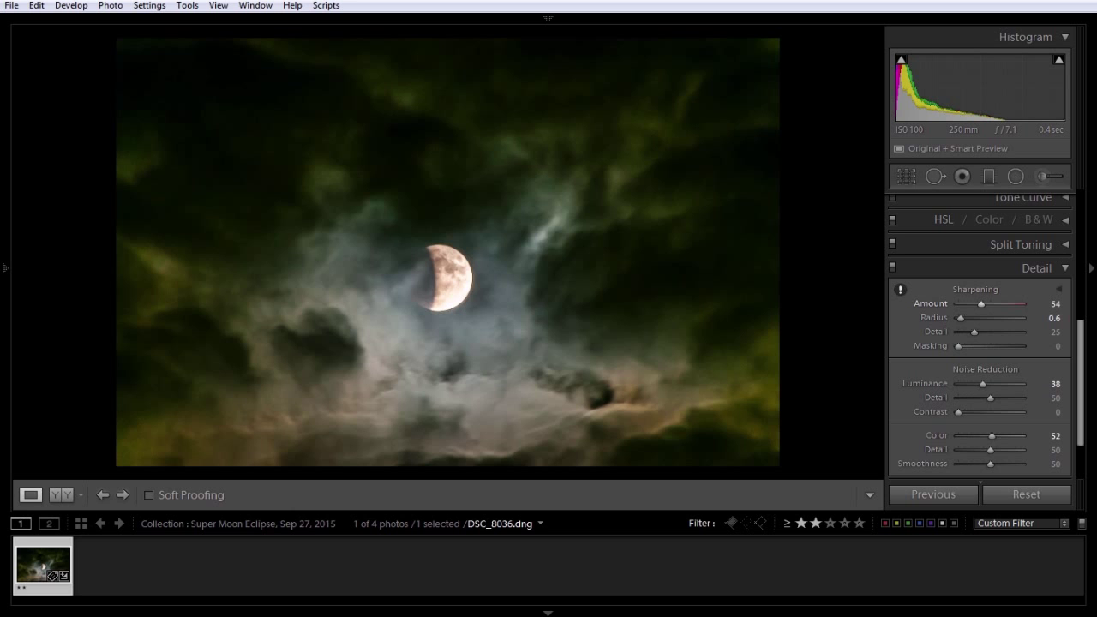
pyautogui.click(464, 291)
pyautogui.click(463, 291)
pyautogui.click(463, 291)
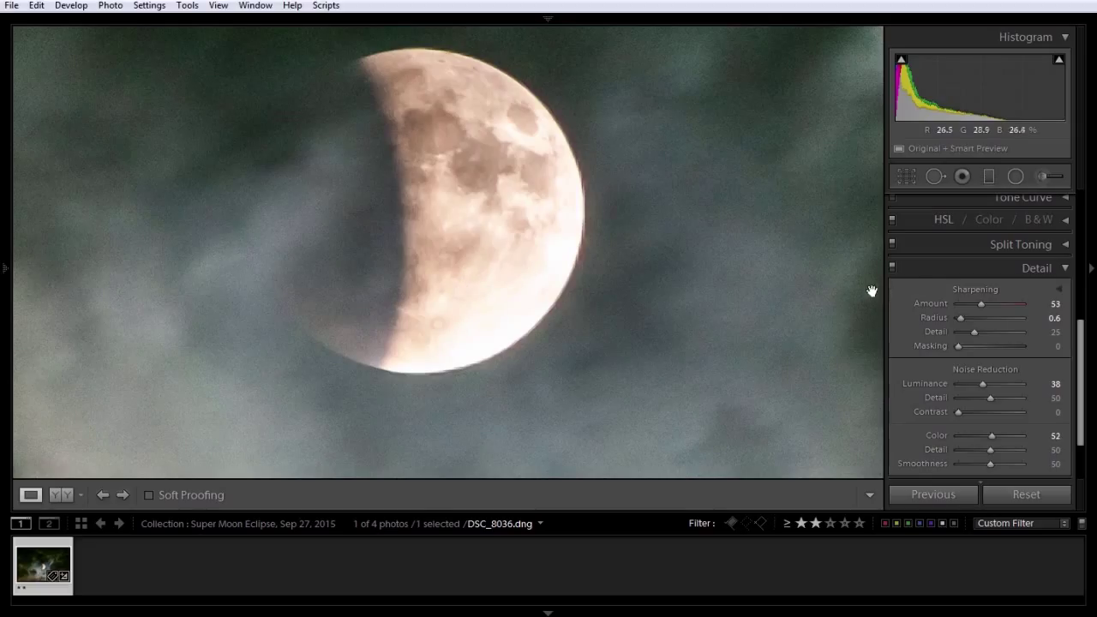
pyautogui.click(891, 268)
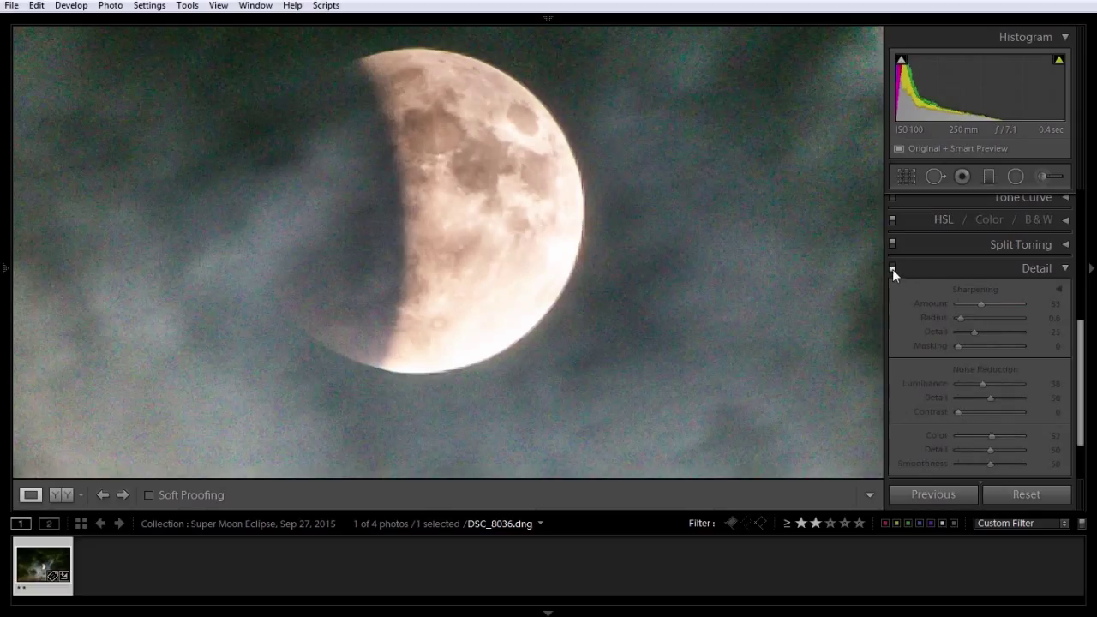
pyautogui.click(892, 268)
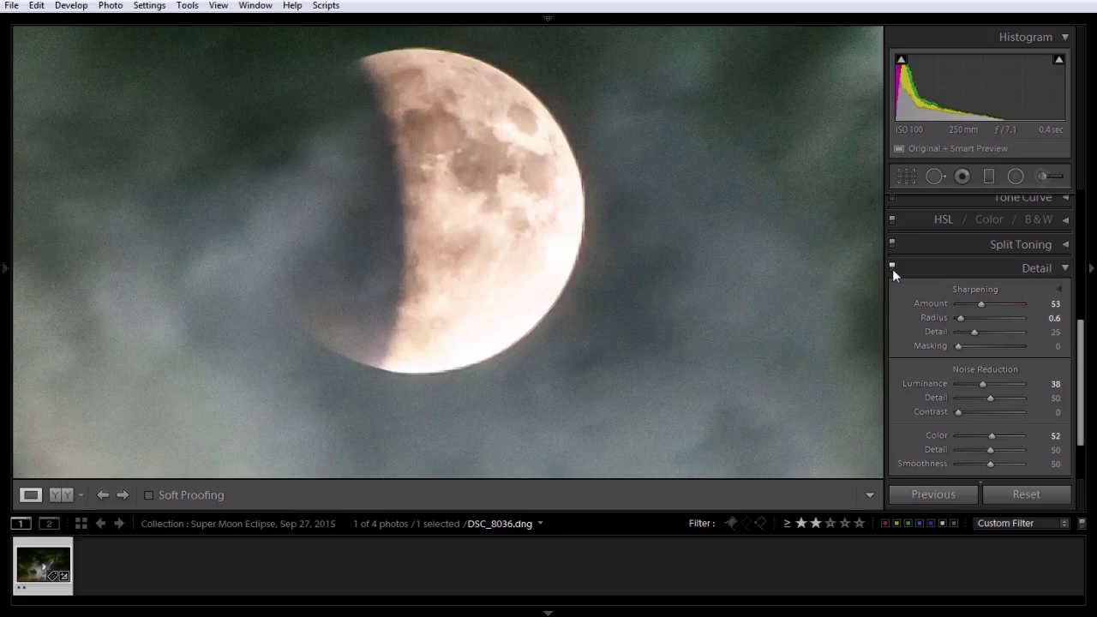
pyautogui.click(599, 286)
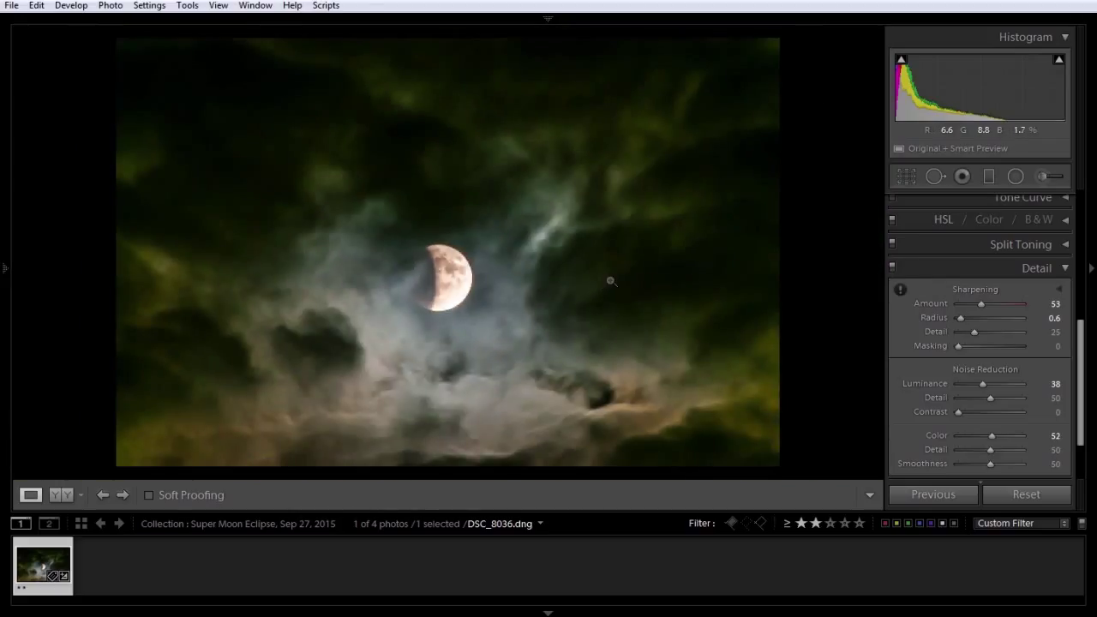
pyautogui.press('\\')
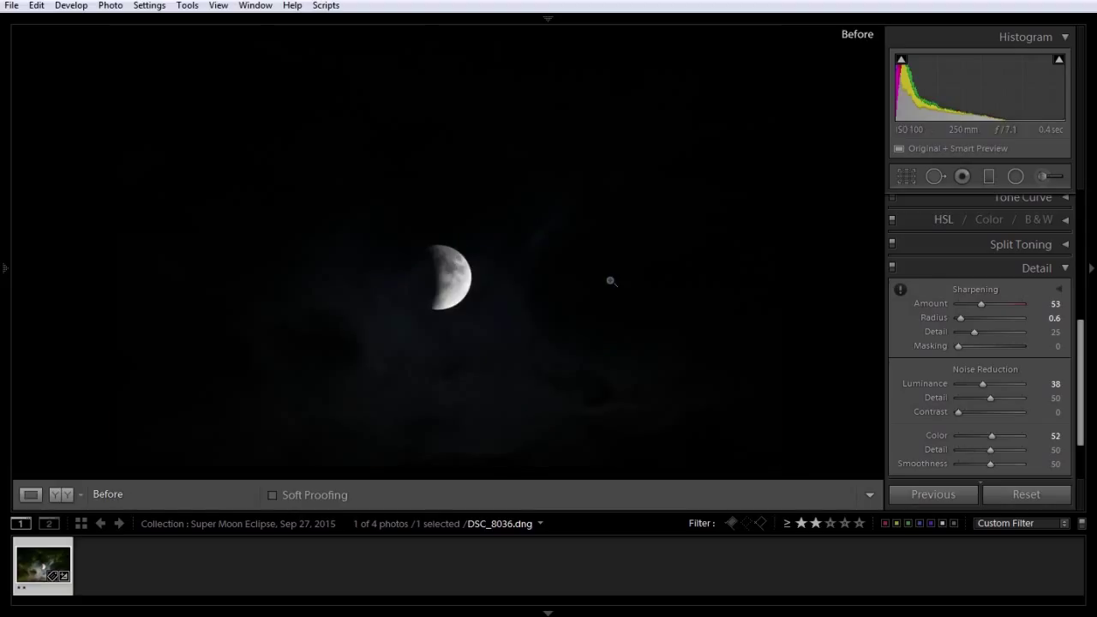
pyautogui.press('\\')
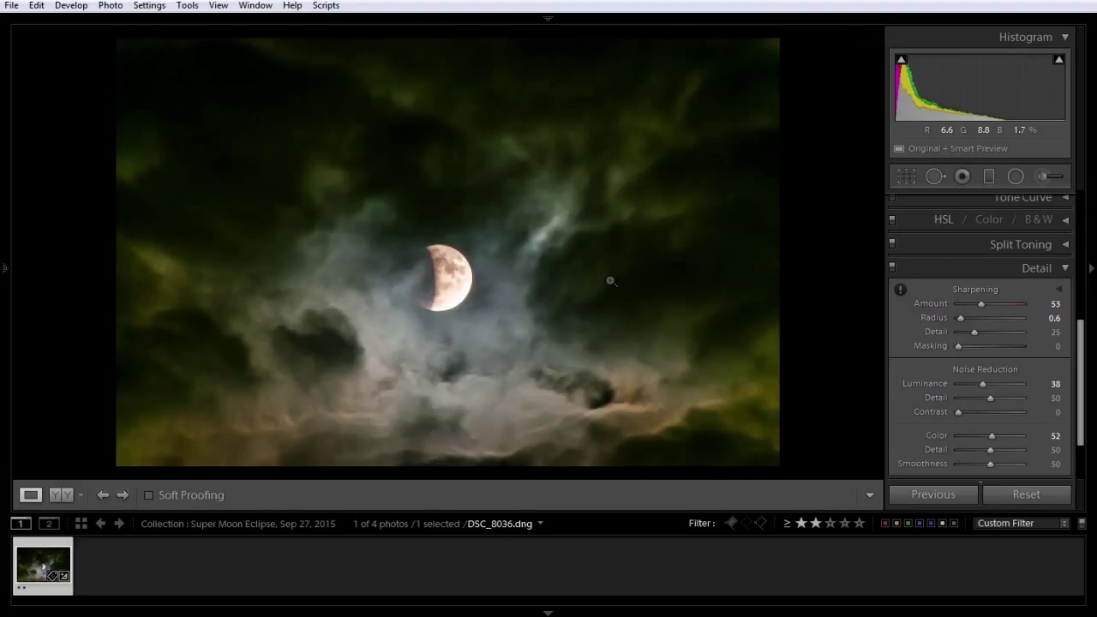
pyautogui.press('\\')
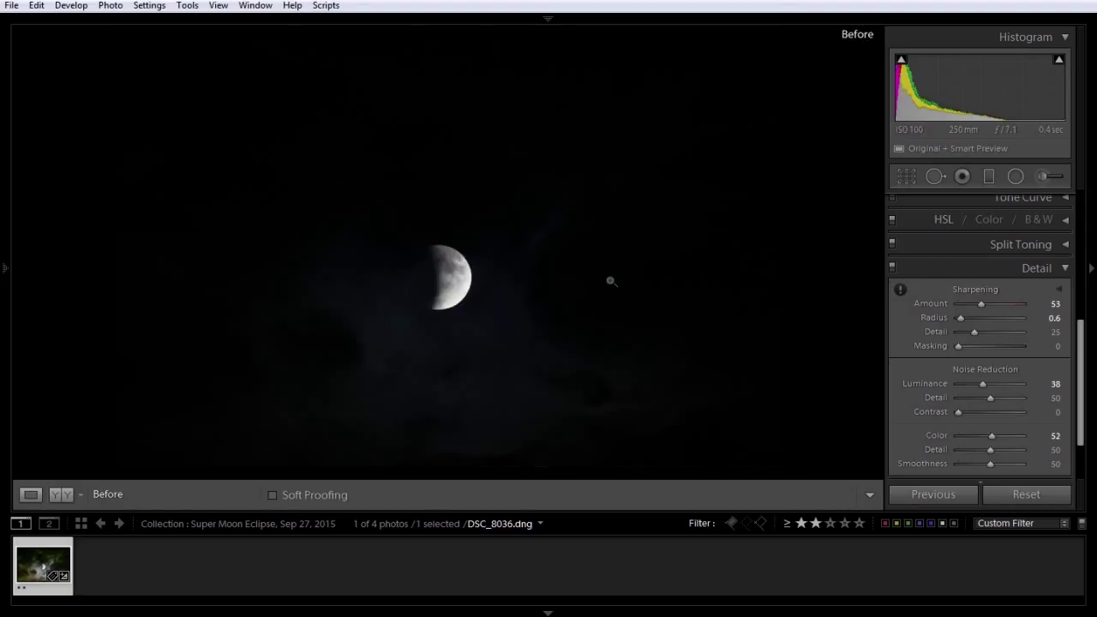
pyautogui.press('\\')
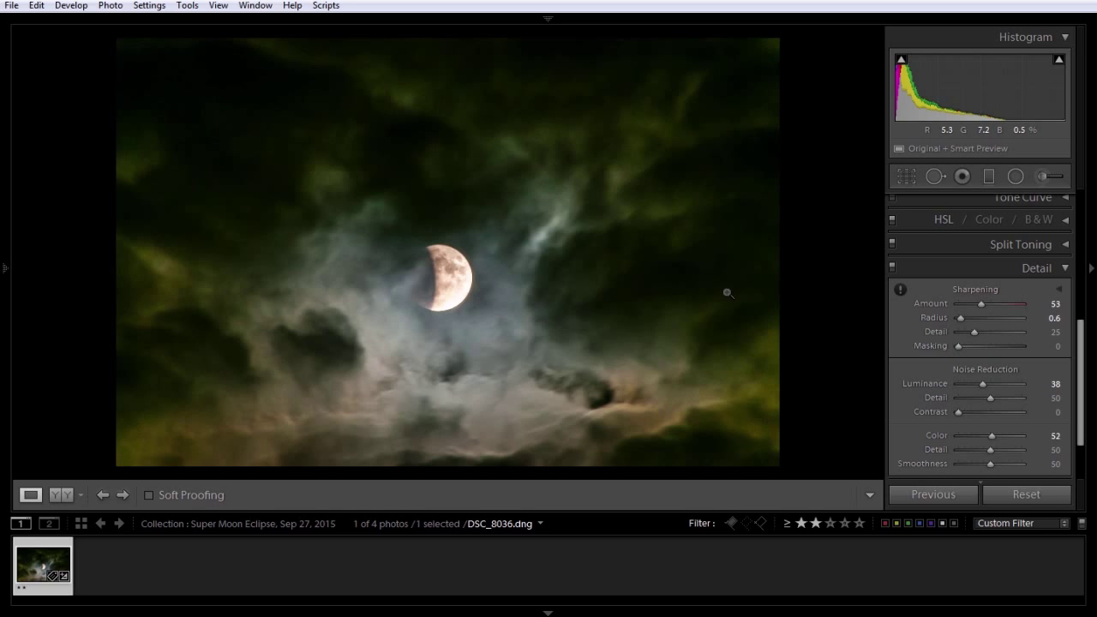
# Step: Add Dehaze of +5 in the Effects panel, checking the moon up close
pyautogui.click(1043, 265)
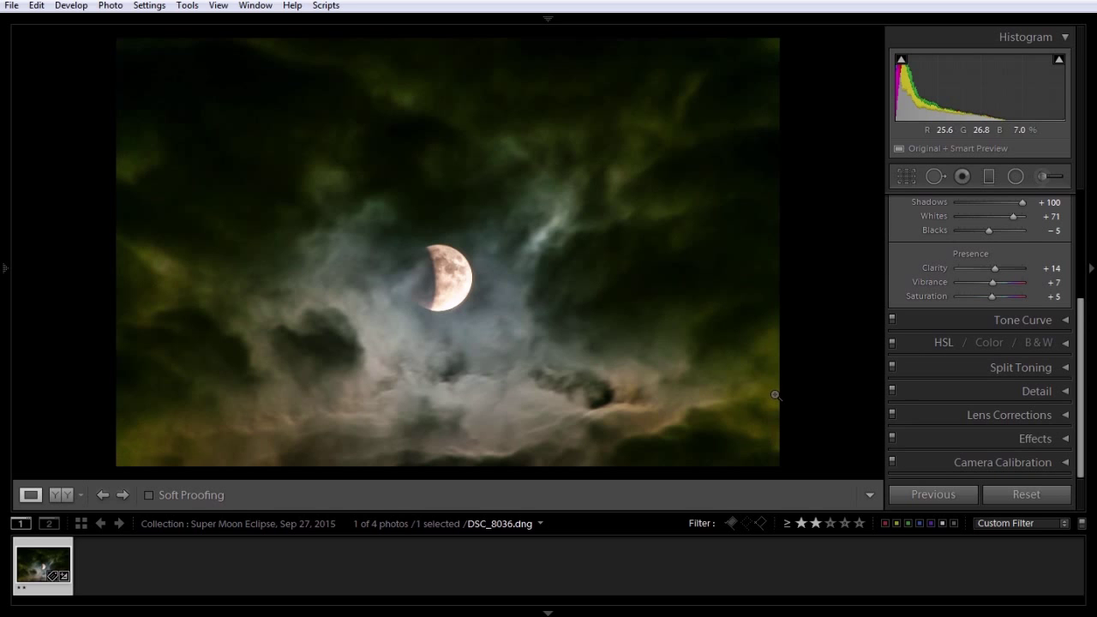
pyautogui.click(984, 440)
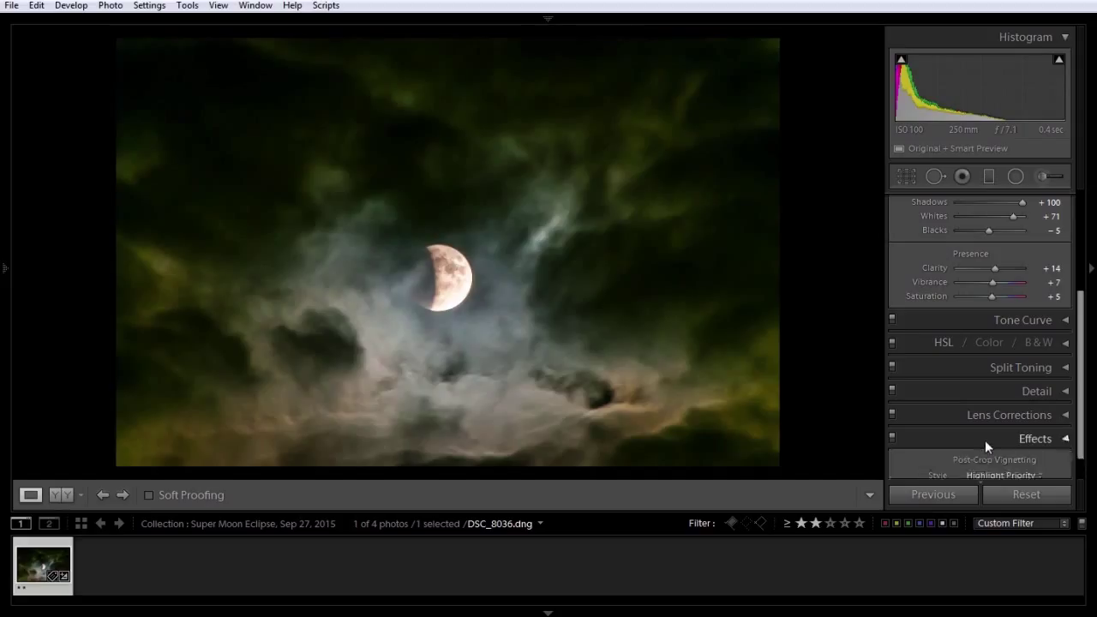
pyautogui.scroll(-1, 1012, 426)
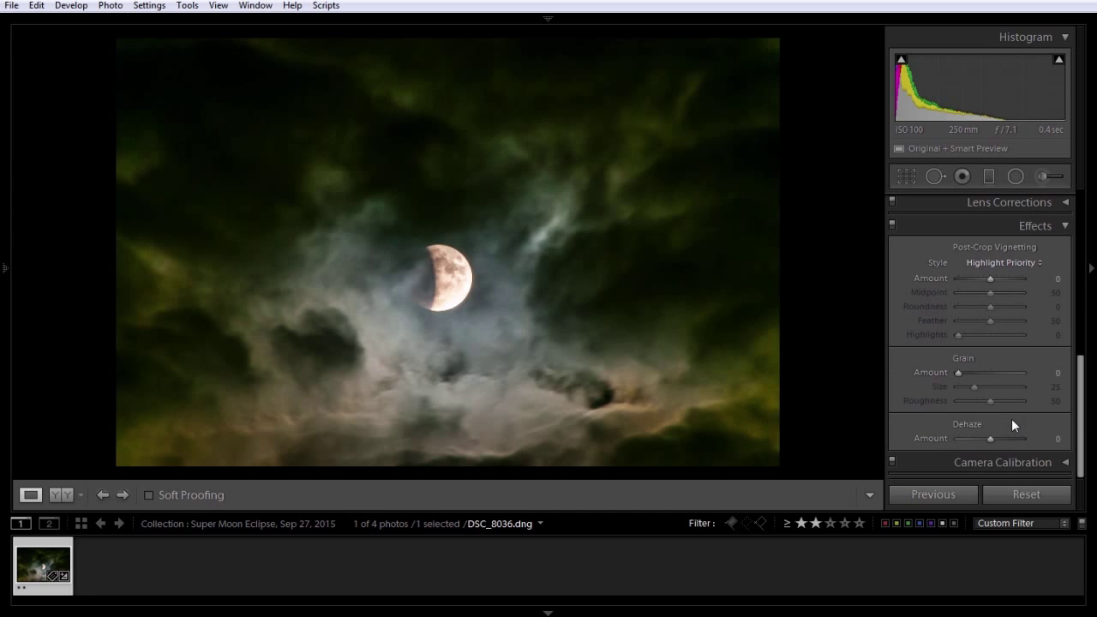
pyautogui.click(493, 283)
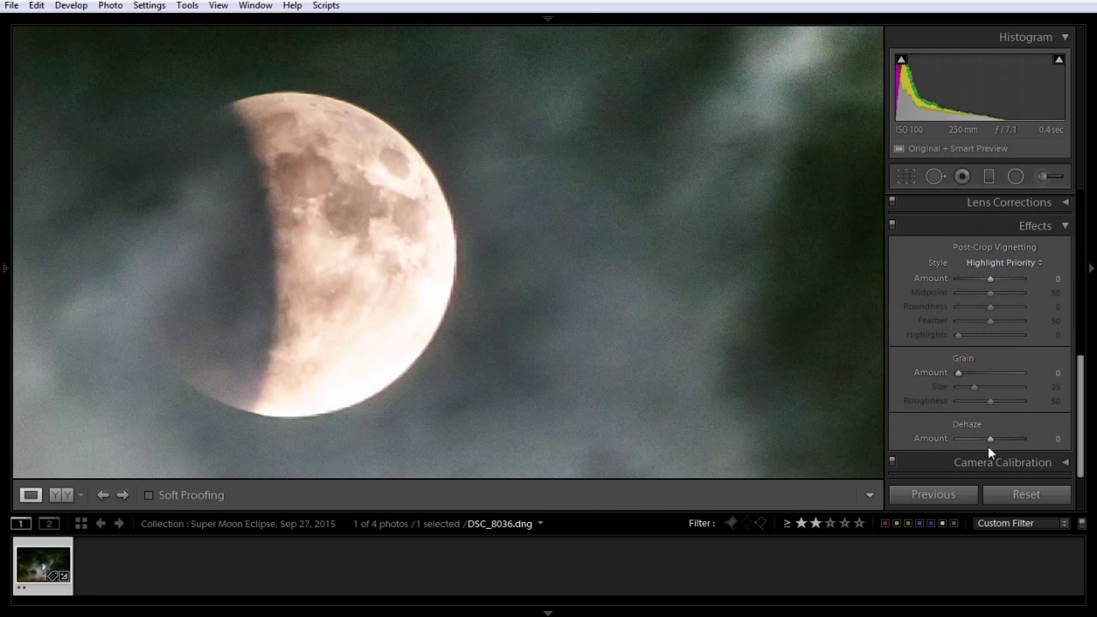
pyautogui.moveTo(990, 440); pyautogui.dragTo(992, 436)
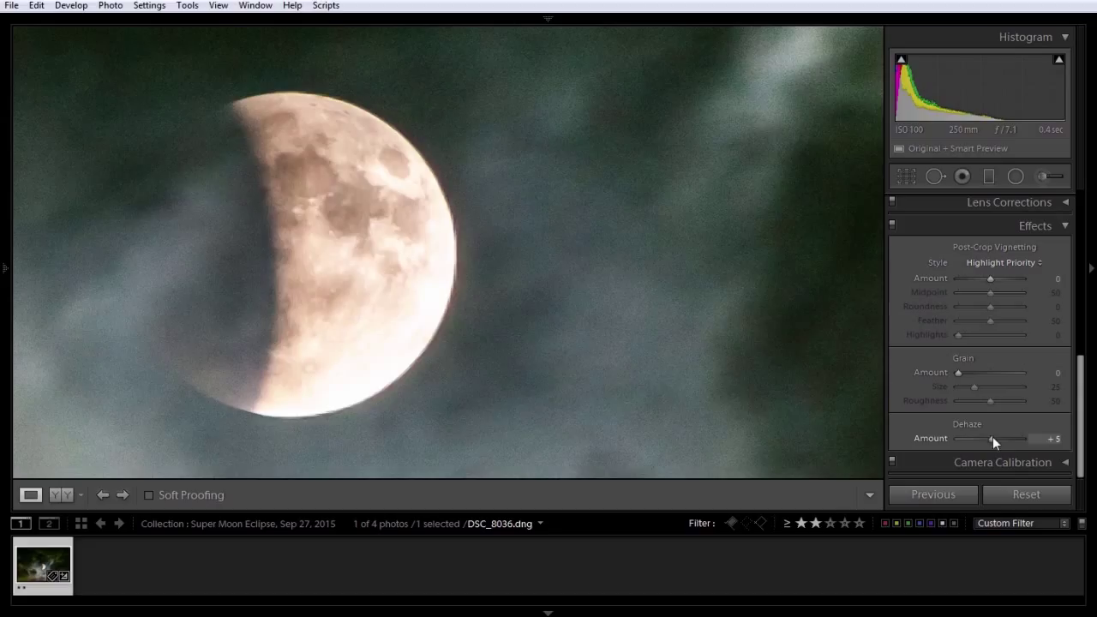
pyautogui.click(465, 335)
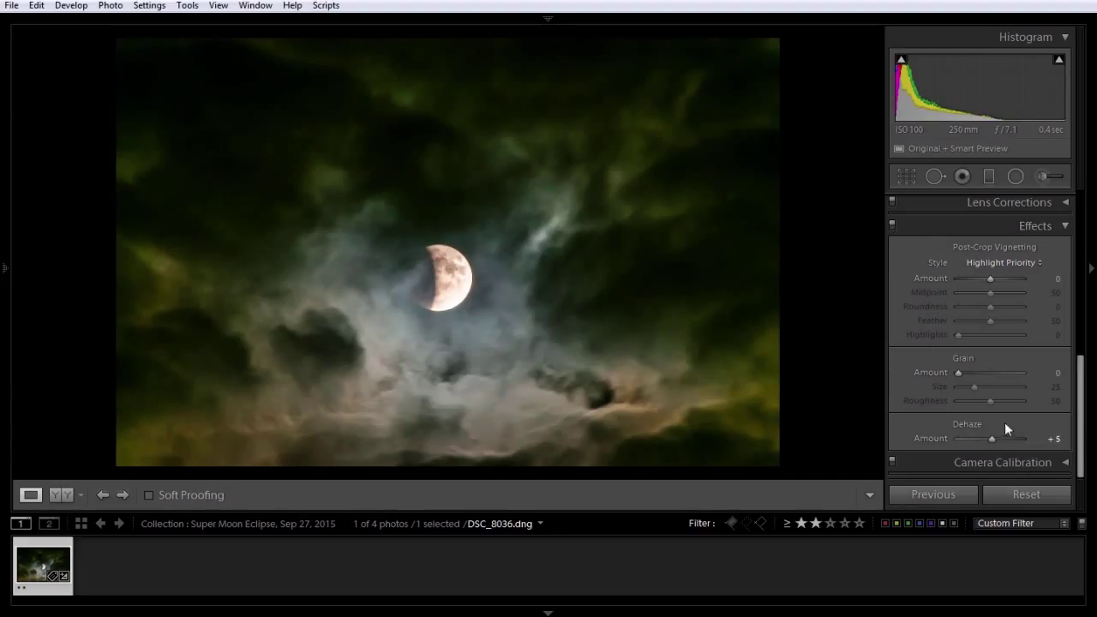
pyautogui.moveTo(991, 438)
pyautogui.mouseDown()
pyautogui.moveTo(1020, 436)
pyautogui.moveTo(991, 437)
pyautogui.mouseUp()
# Step: Toggle Before/After with backslash, collapse Effects, and zoom in close on the moon
pyautogui.press('\\')
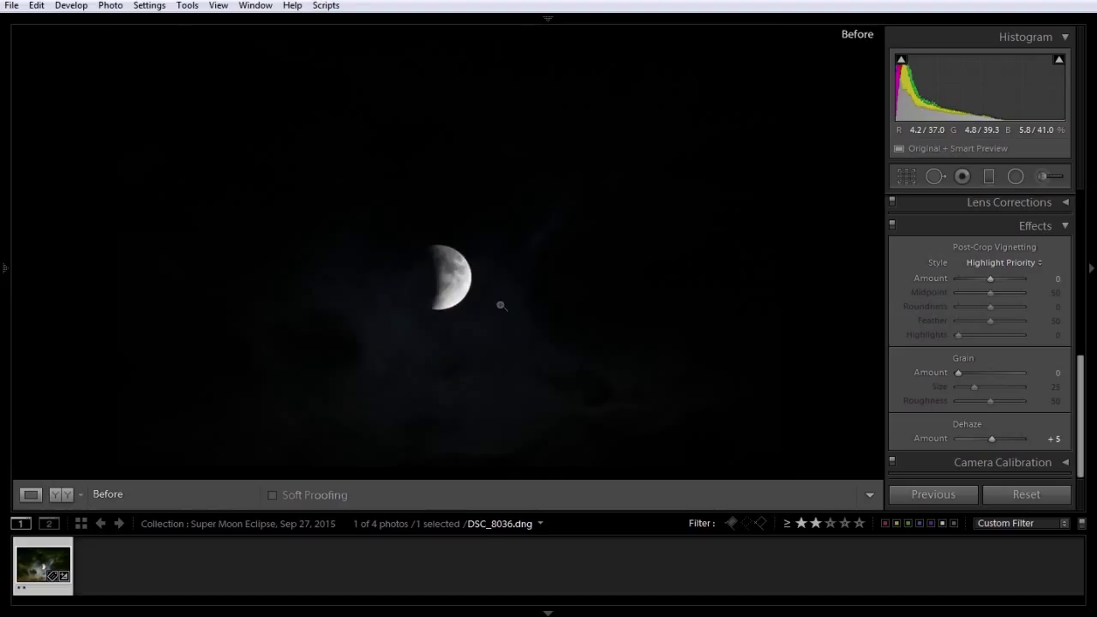
pyautogui.press('\\')
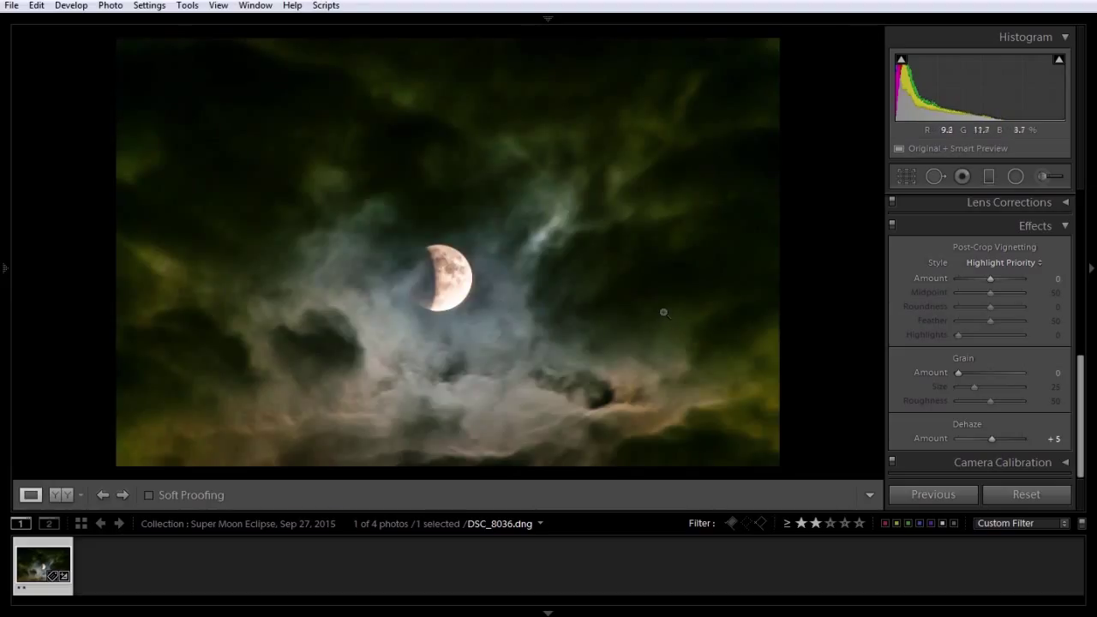
pyautogui.click(998, 225)
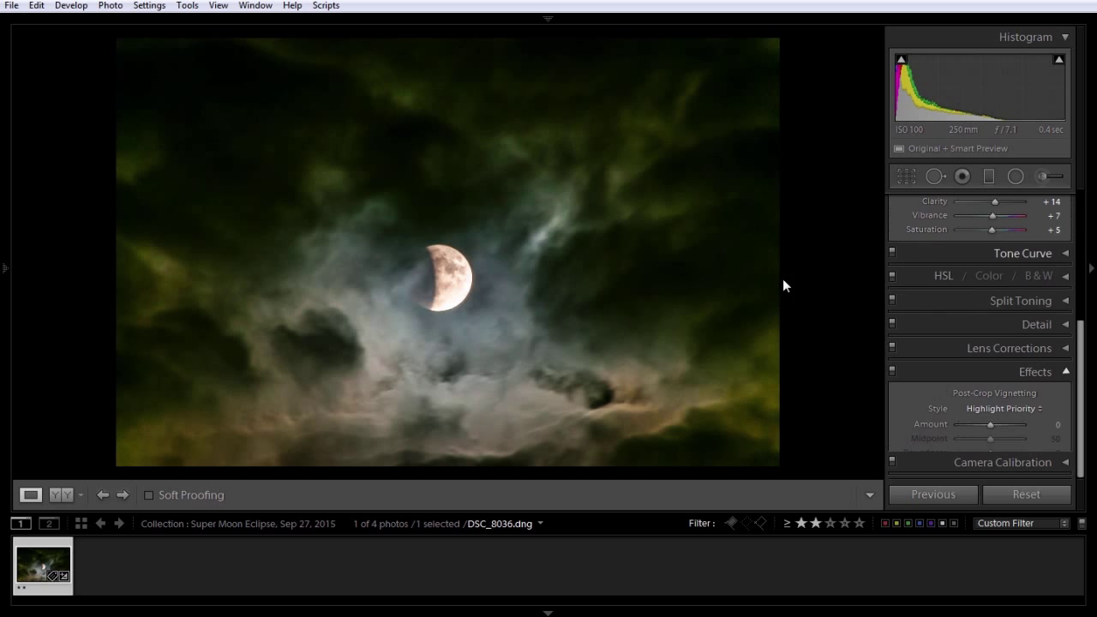
pyautogui.click(457, 272)
pyautogui.click(456, 274)
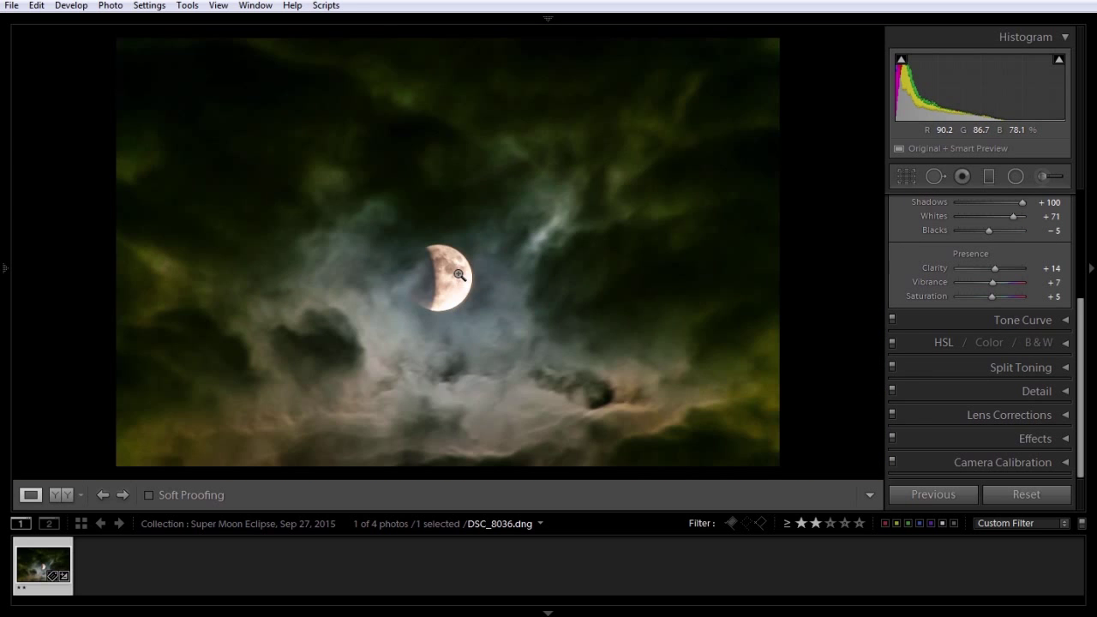
pyautogui.click(471, 270)
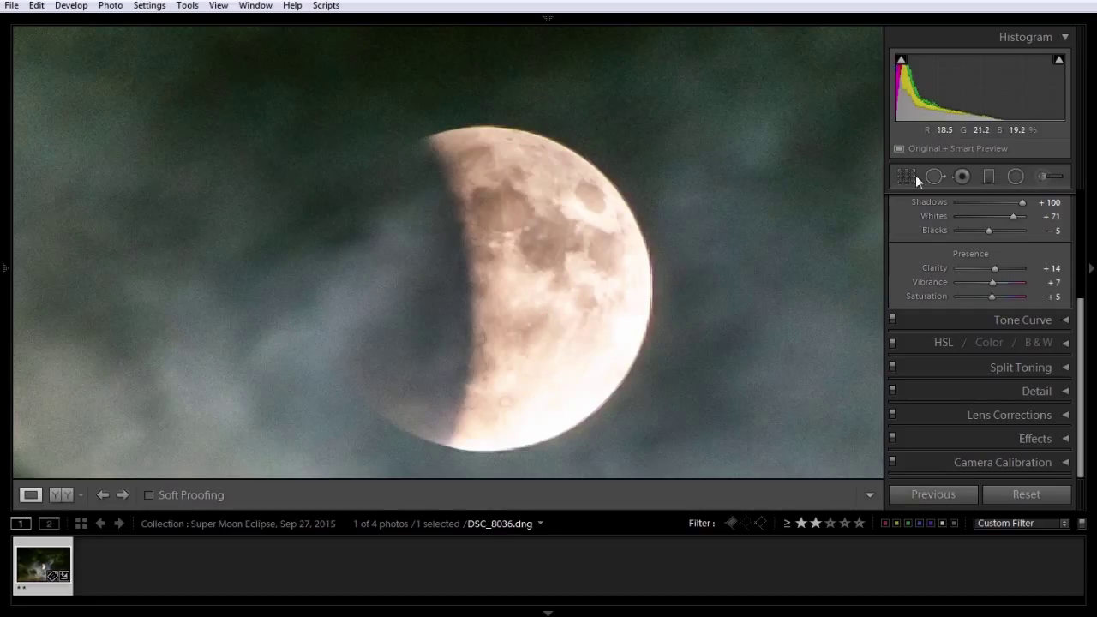
# Step: Start an Adjustment Brush, reset its effects to zero and set Clarity to 16
pyautogui.scroll(3, 1002, 333)
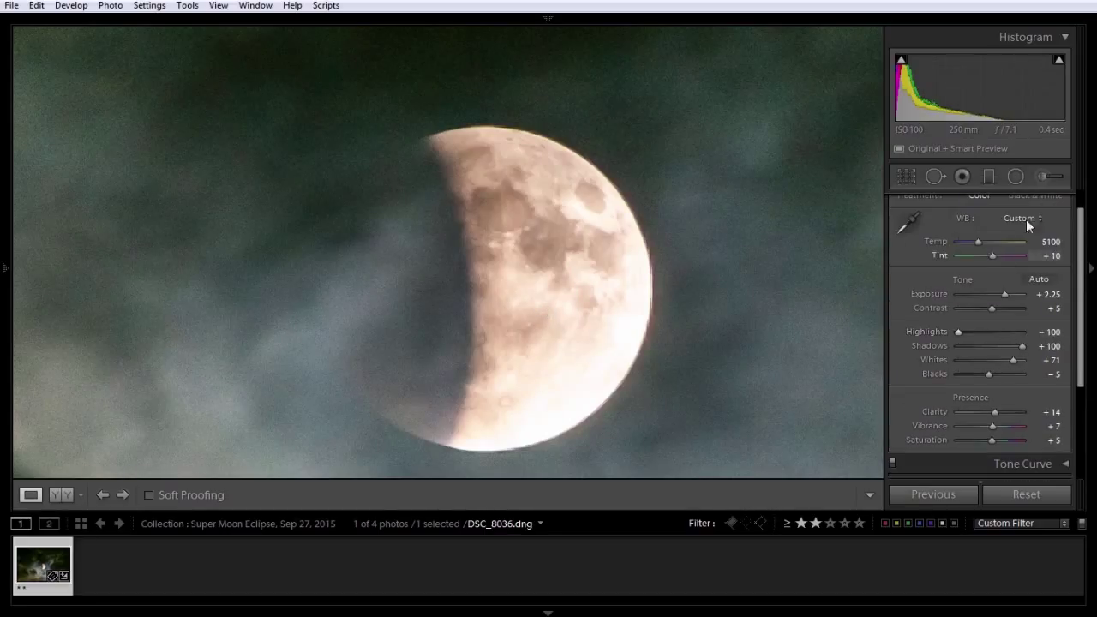
pyautogui.click(1043, 176)
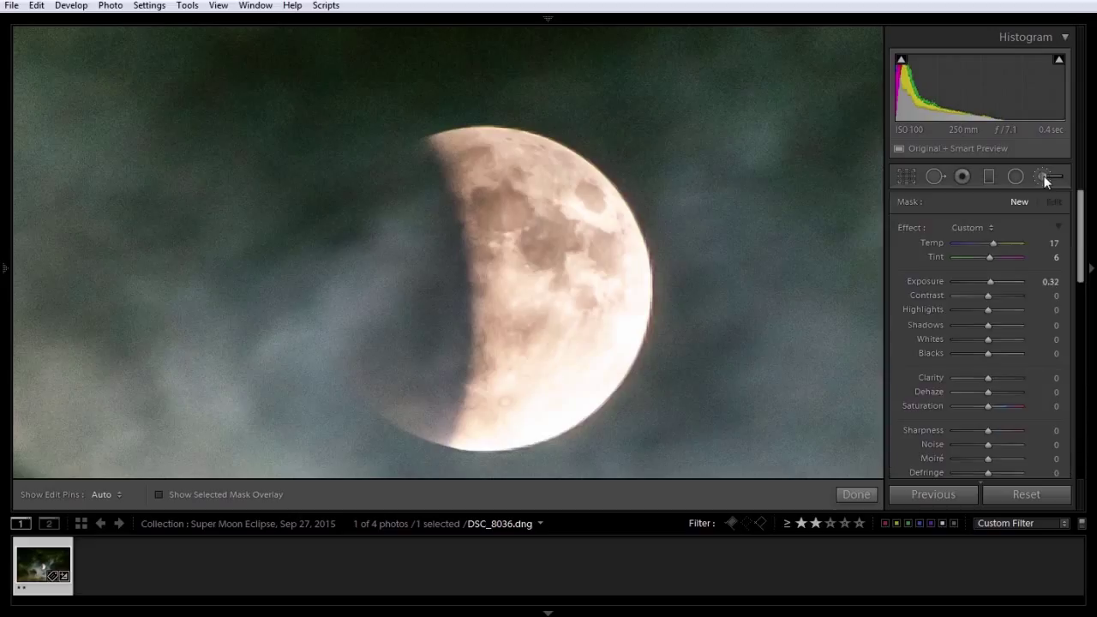
pyautogui.doubleClick(910, 227)
pyautogui.moveTo(988, 378); pyautogui.dragTo(992, 377)
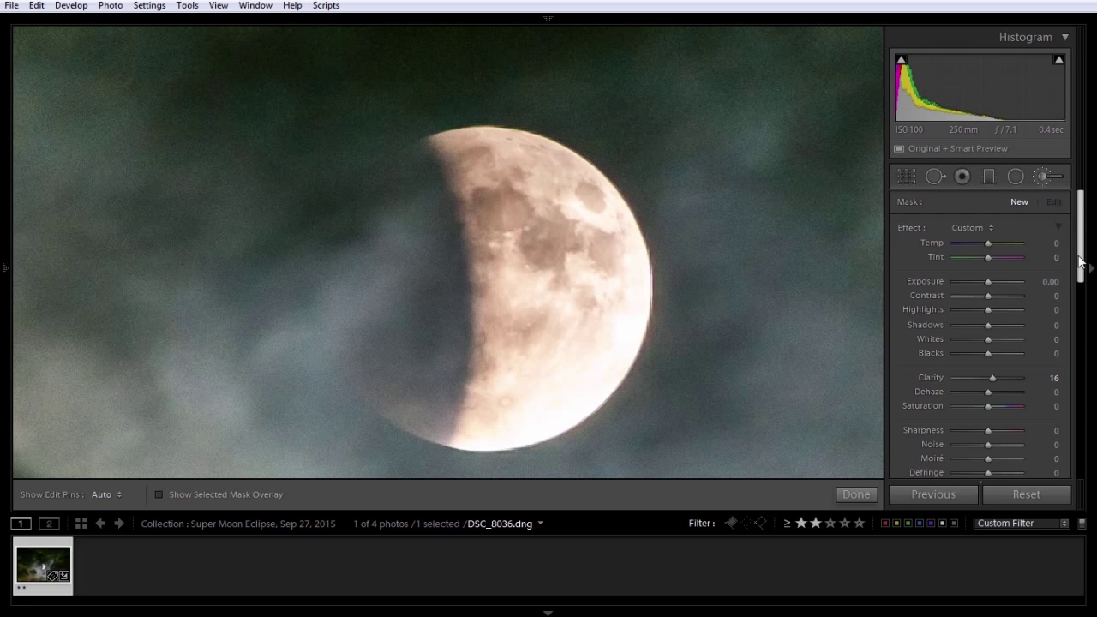
pyautogui.moveTo(1079, 258); pyautogui.dragTo(1084, 317)
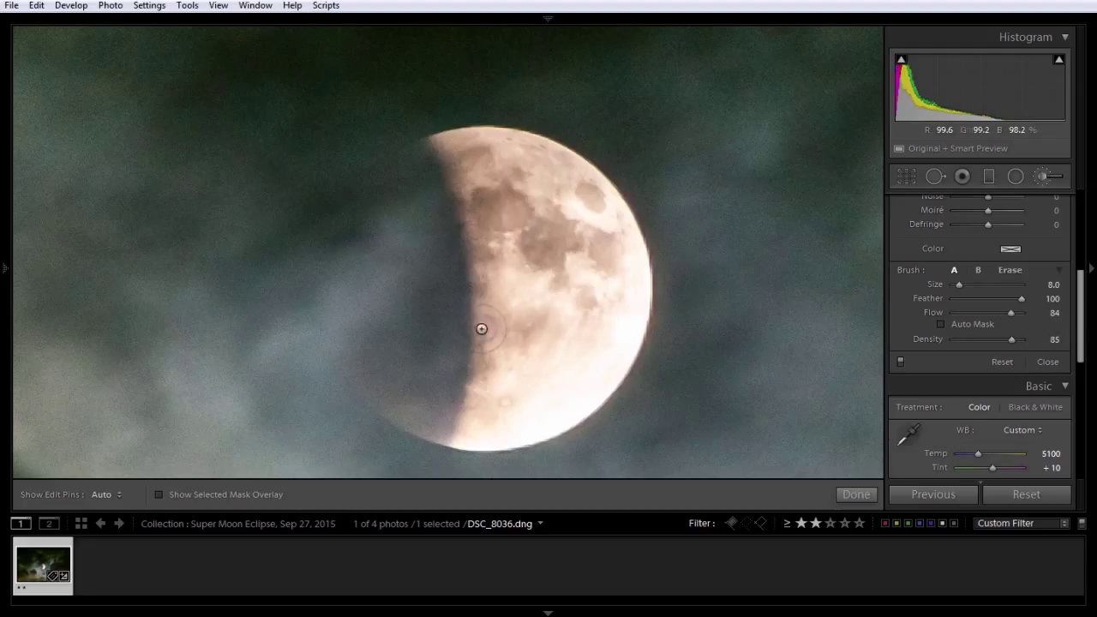
# Step: Paint the Size 12 Clarity brush over the moon, then toggle the mask overlay to check it
pyautogui.scroll(4, 482, 329)
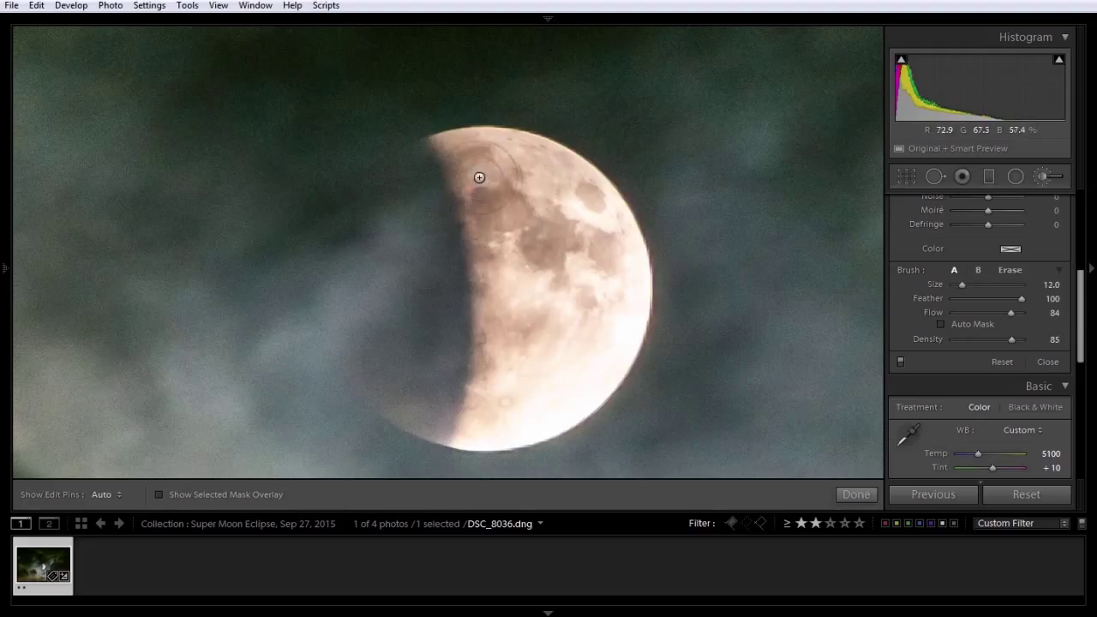
pyautogui.press('h')
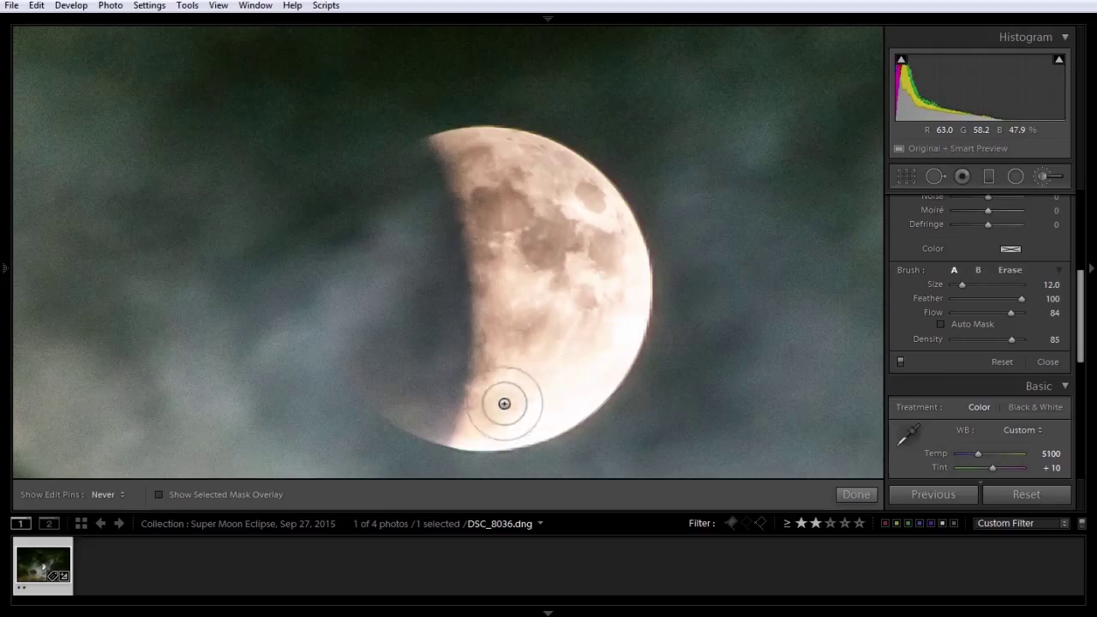
pyautogui.moveTo(563, 296)
pyautogui.mouseDown()
pyautogui.moveTo(519, 208)
pyautogui.moveTo(521, 277)
pyautogui.moveTo(489, 392)
pyautogui.moveTo(512, 277)
pyautogui.moveTo(486, 173)
pyautogui.moveTo(560, 222)
pyautogui.moveTo(556, 351)
pyautogui.moveTo(497, 387)
pyautogui.mouseUp()
pyautogui.press('h')
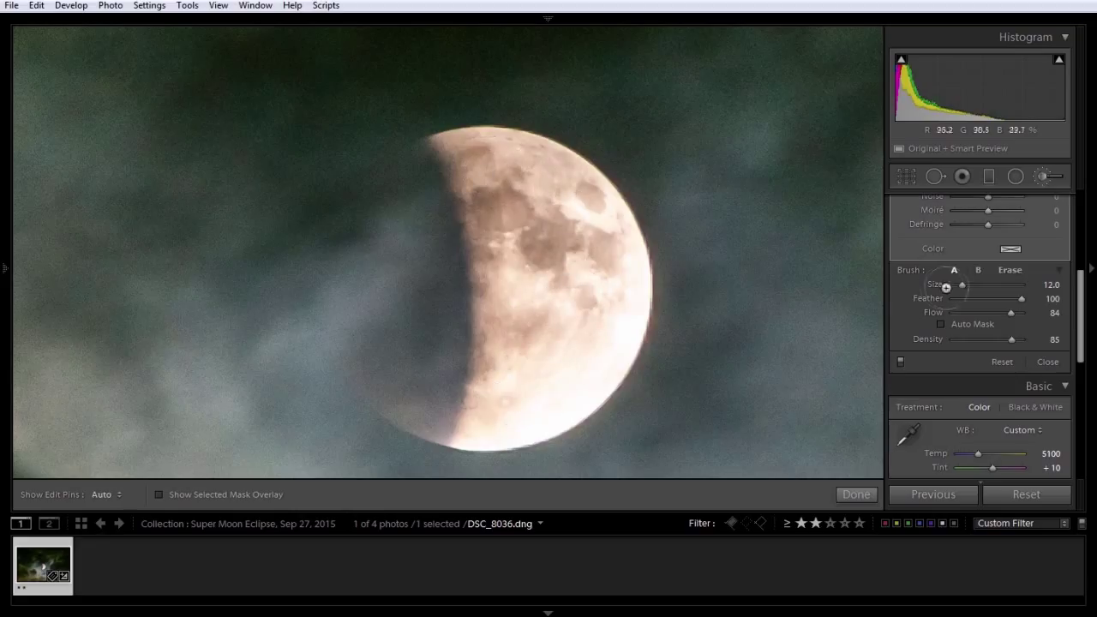
pyautogui.click(160, 496)
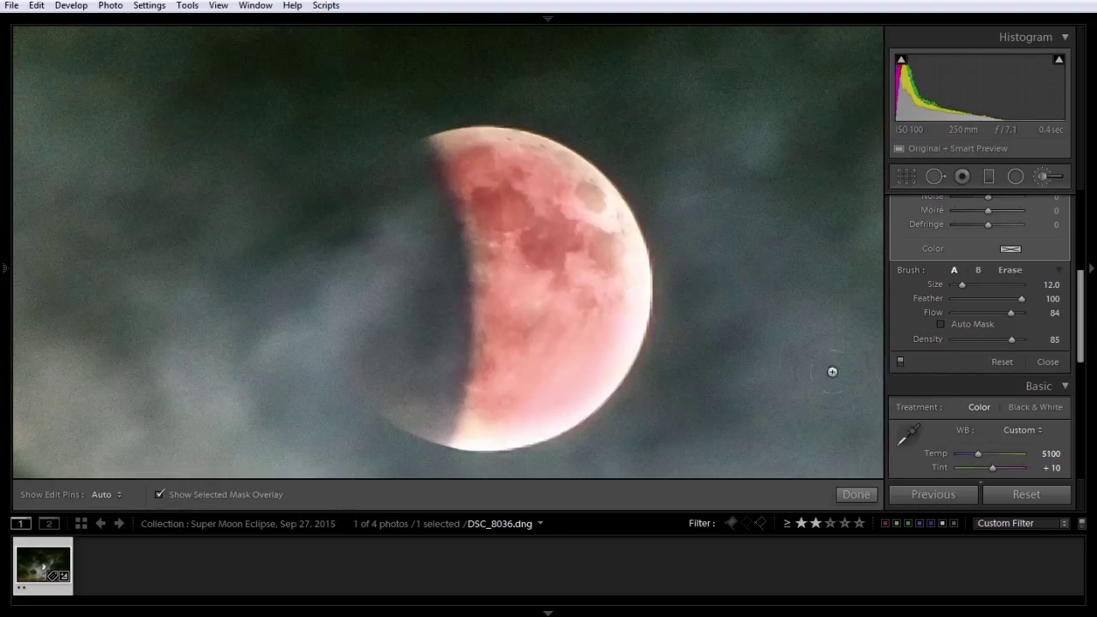
pyautogui.click(207, 494)
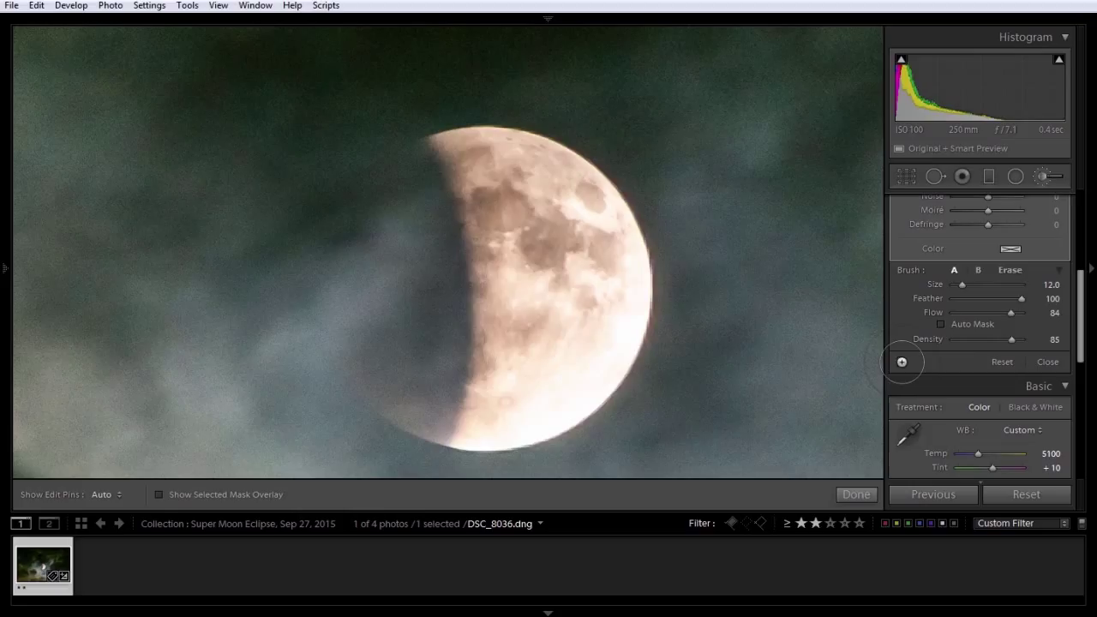
# Step: Raise the moon brush's Clarity to +24 and finish the brush adjustment
pyautogui.scroll(5, 994, 356)
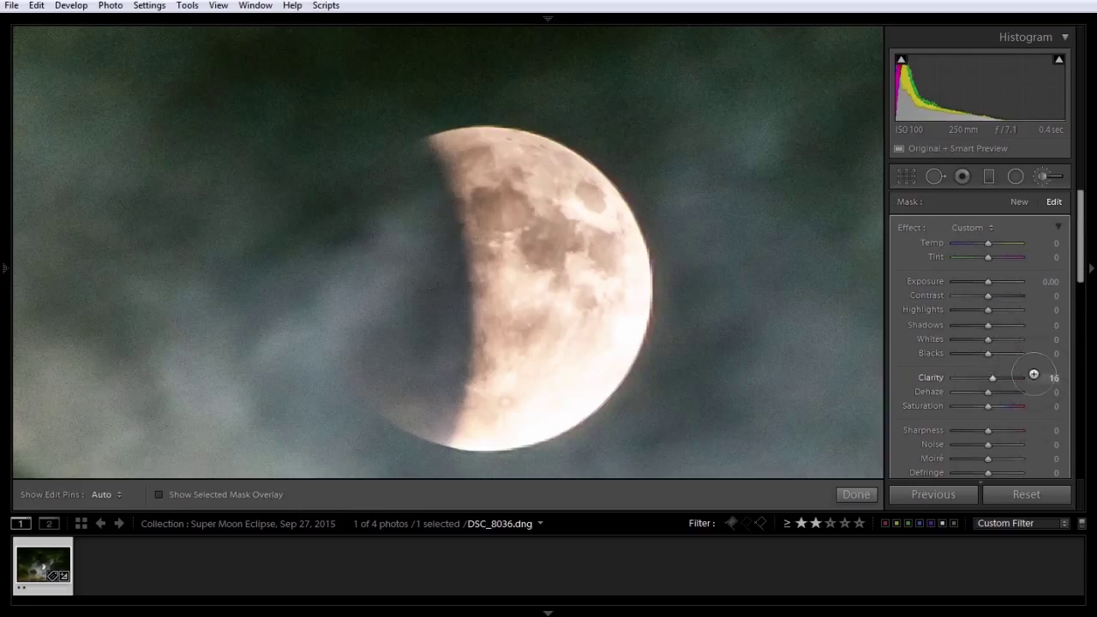
pyautogui.moveTo(1033, 372); pyautogui.dragTo(1042, 374)
pyautogui.click(850, 495)
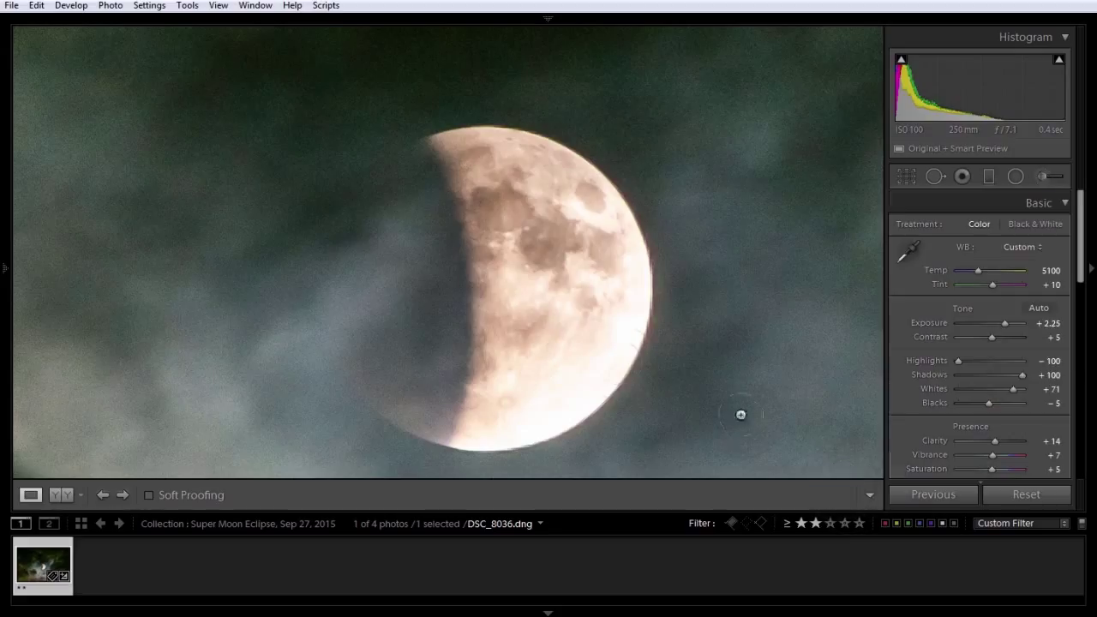
# Step: Fit the whole photo in view, then flip to the unedited original and back
pyautogui.click(582, 357)
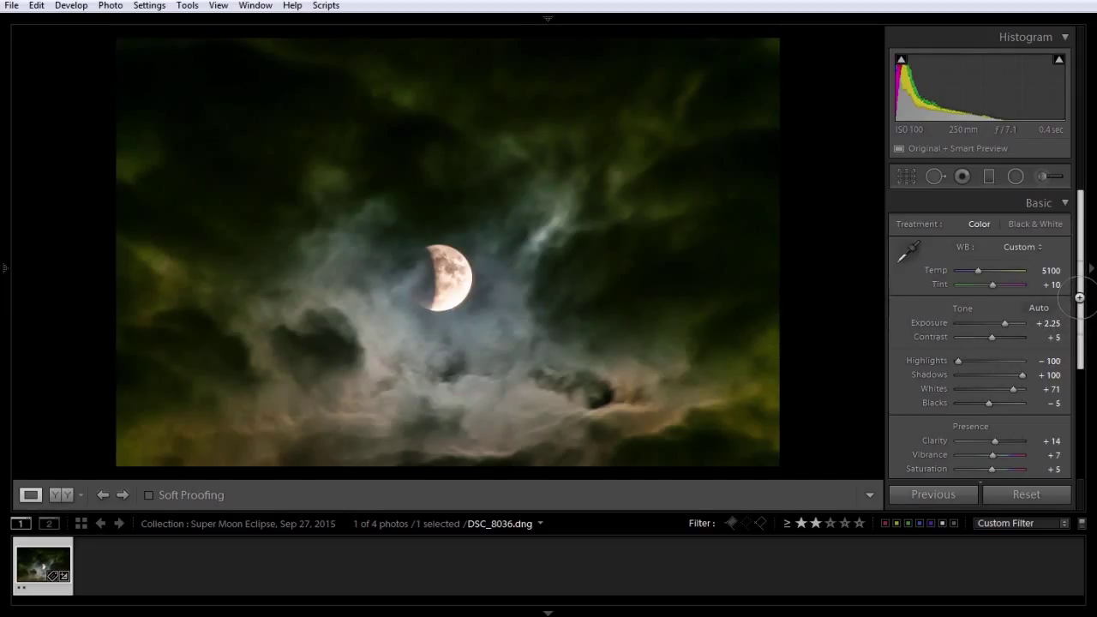
pyautogui.press('\\')
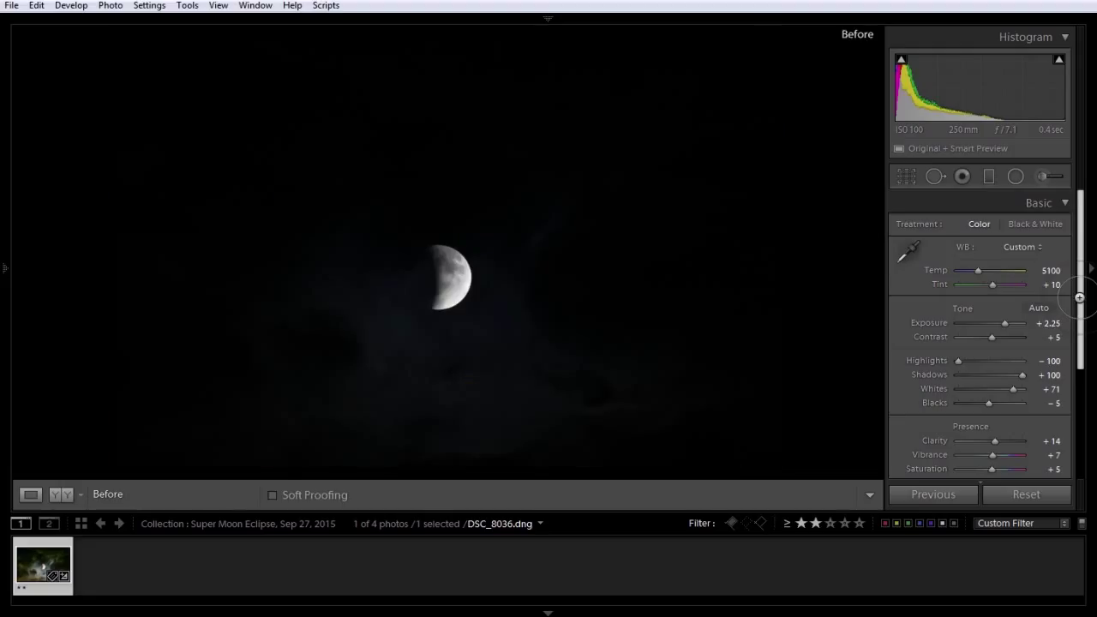
pyautogui.press('\\')
pyautogui.press('\\')
pyautogui.press('\\')
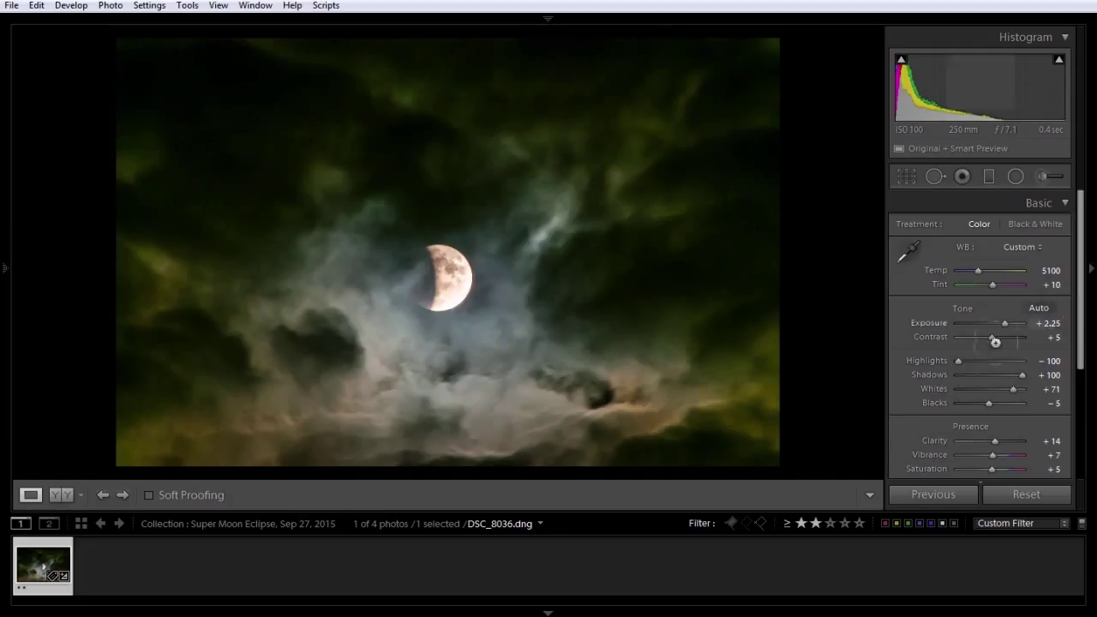